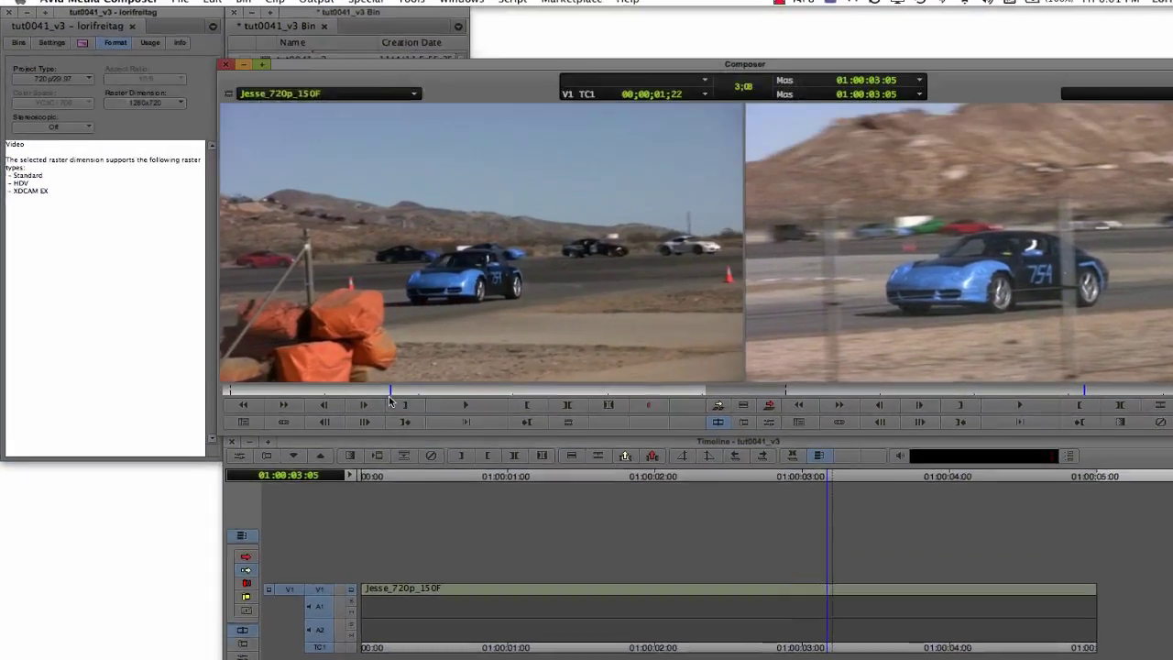
Park the playhead a few frames from the start of the sequence.
left_click_drag(389, 400, 381, 390)
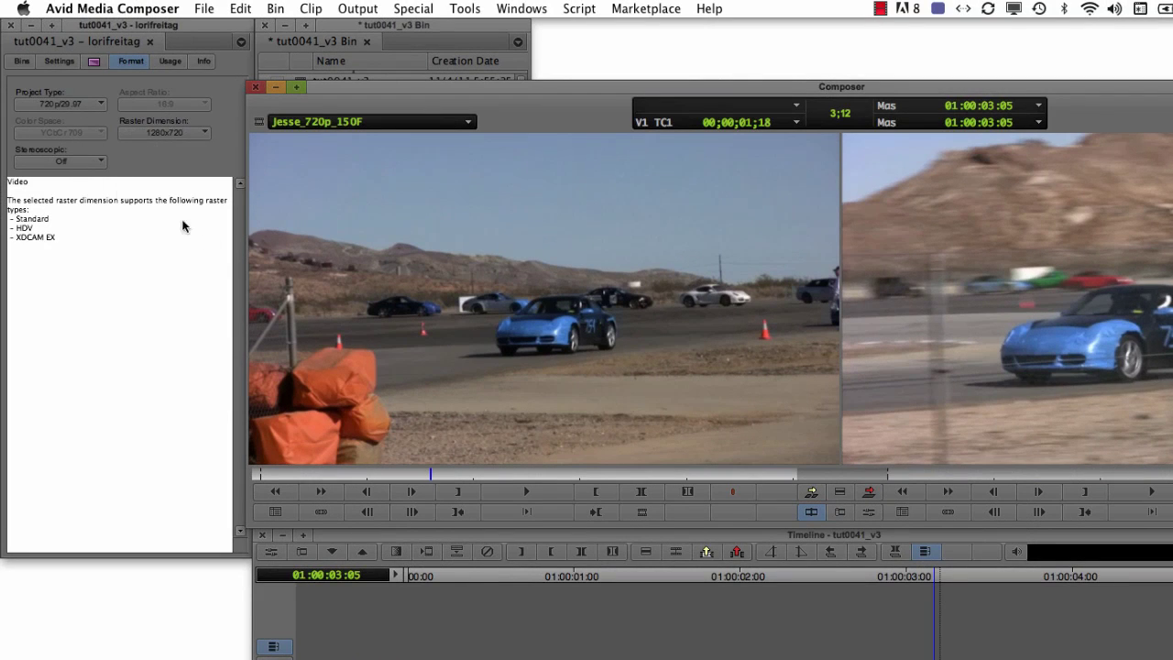
left_click(559, 575)
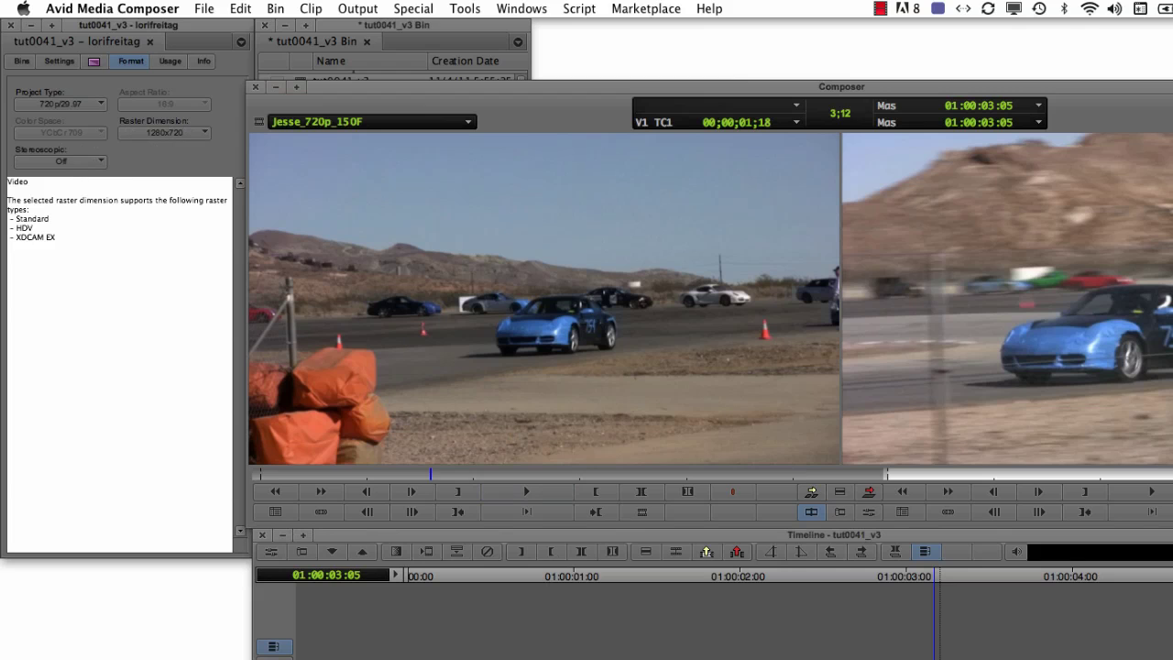
left_click(559, 575)
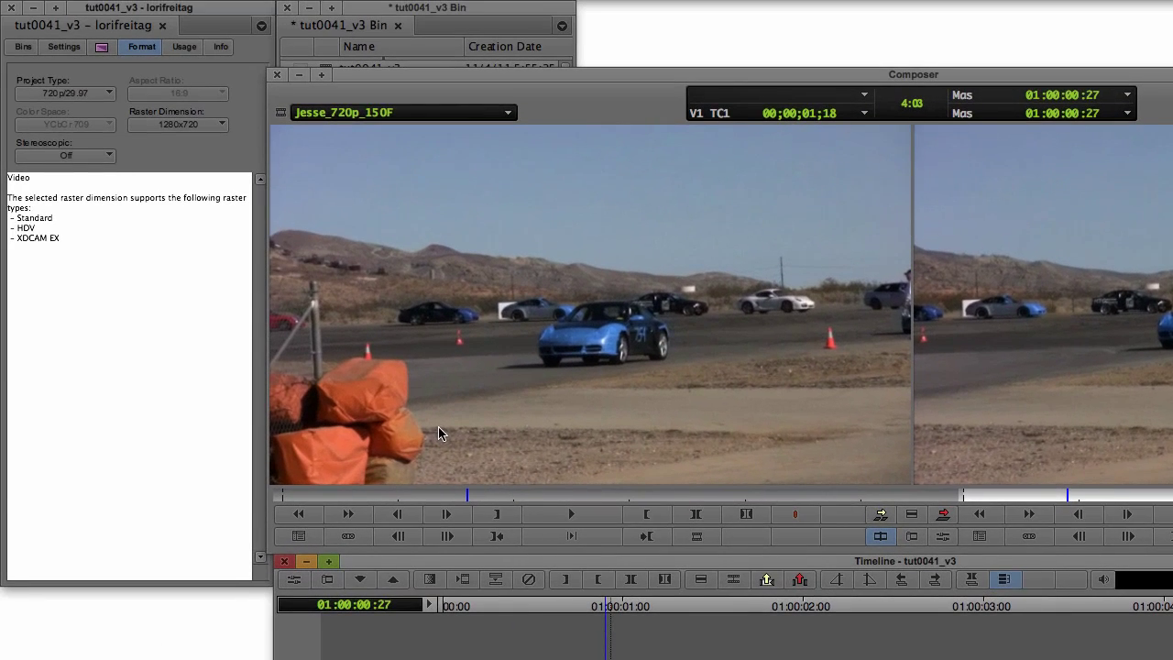
key("Left")
key("Left")
key("Left")
key("Left")
key("Left")
key("Left")
key("Left")
key("Left")
key("Left")
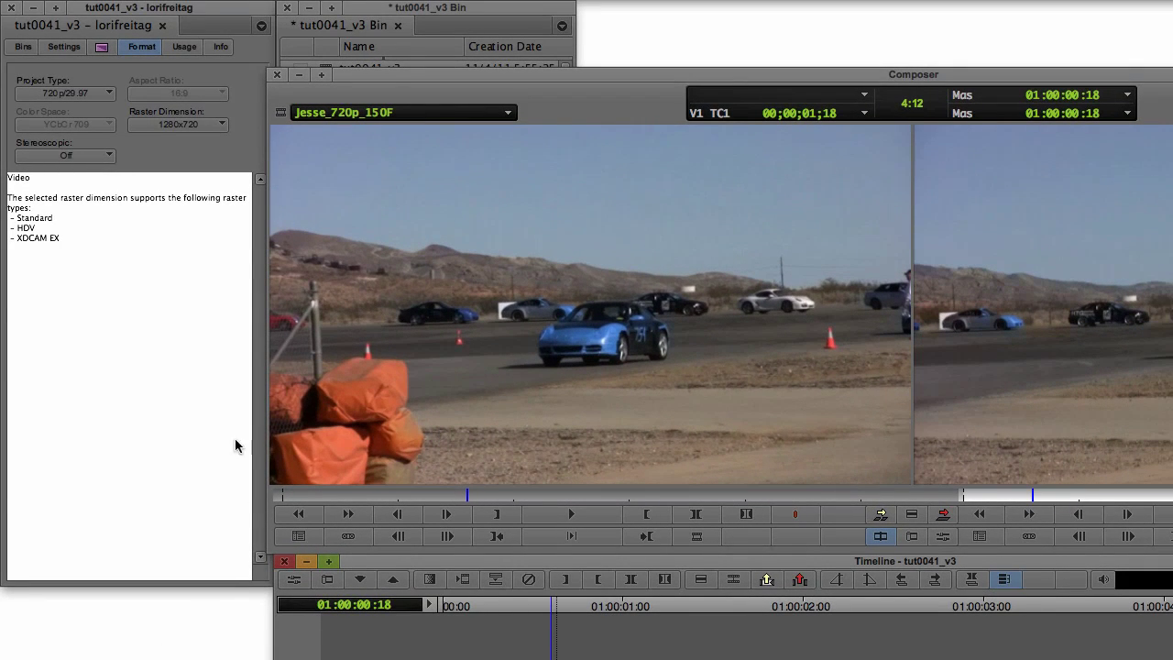
Select Twixtor under RE:Vision Plug-Ins in the Effect Palette.
left_click(103, 49)
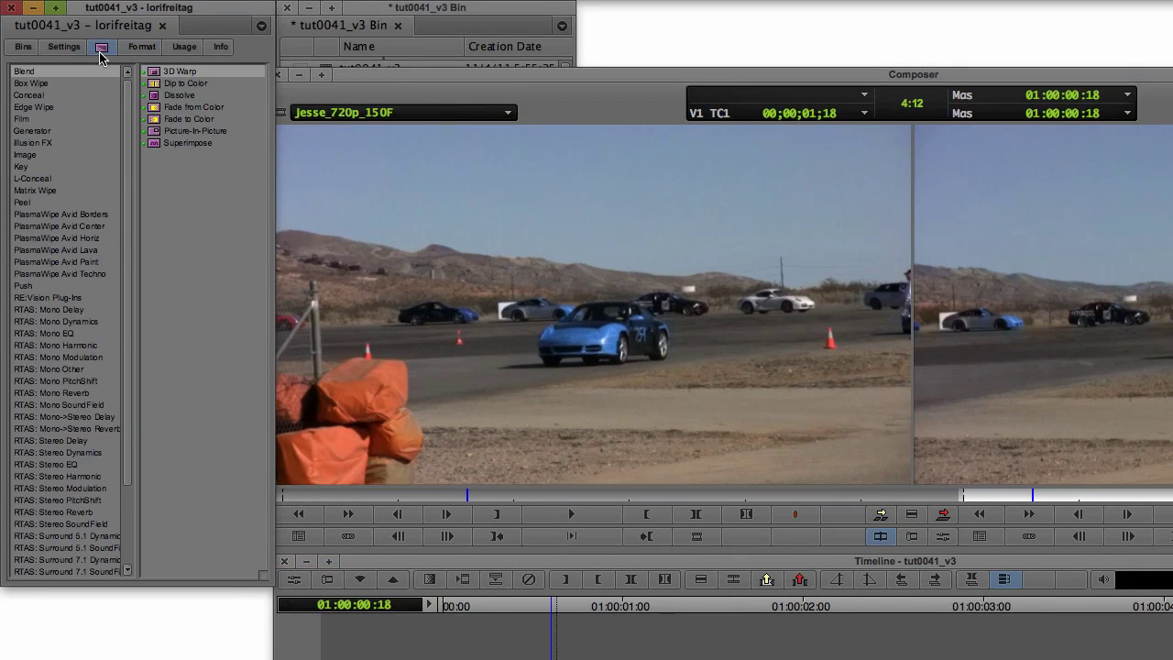
left_click(59, 298)
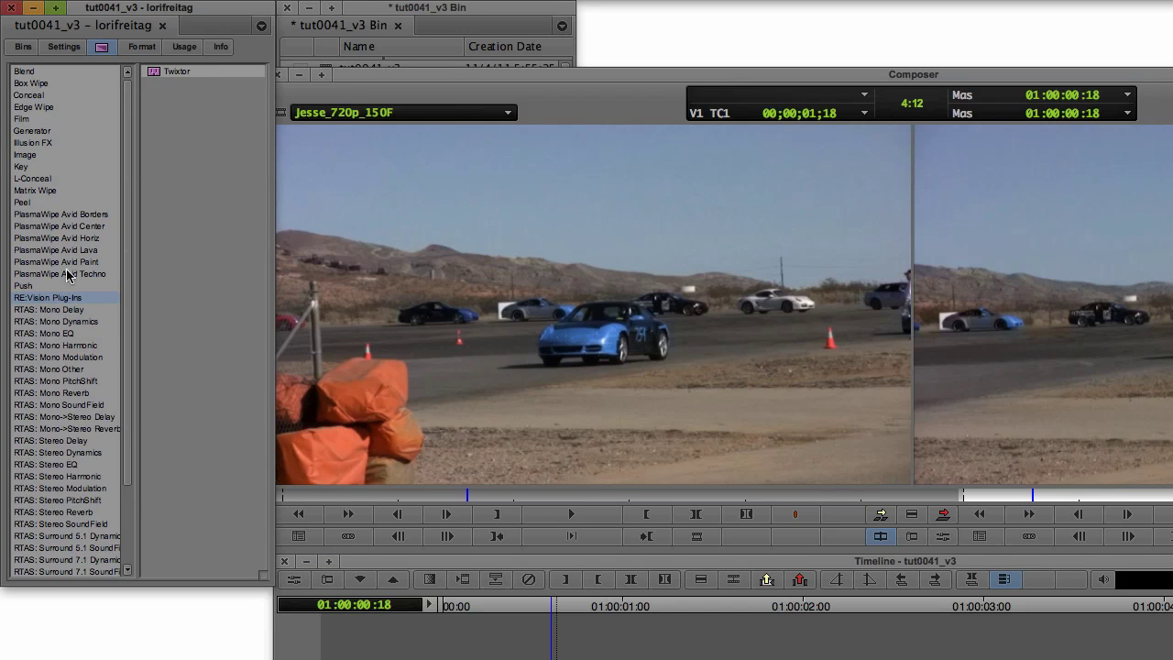
left_click(192, 73)
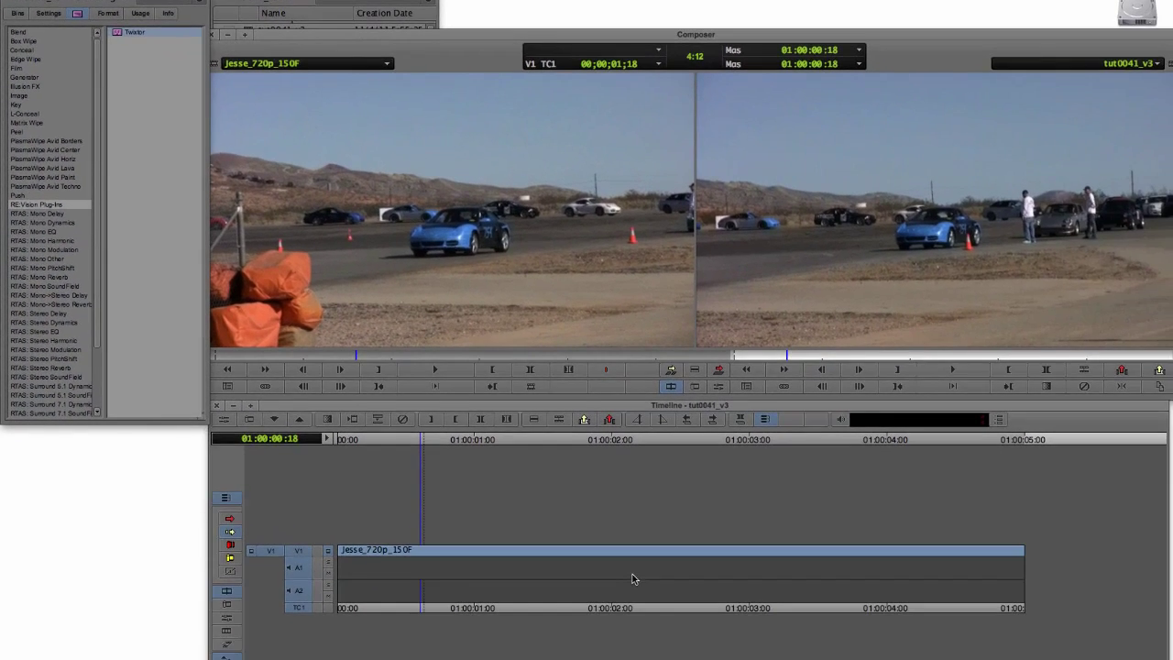
Apply Twixtor to the Jesse_720p_150F clip on V1 and open its Effect Editor.
left_click_drag(177, 72, 832, 659)
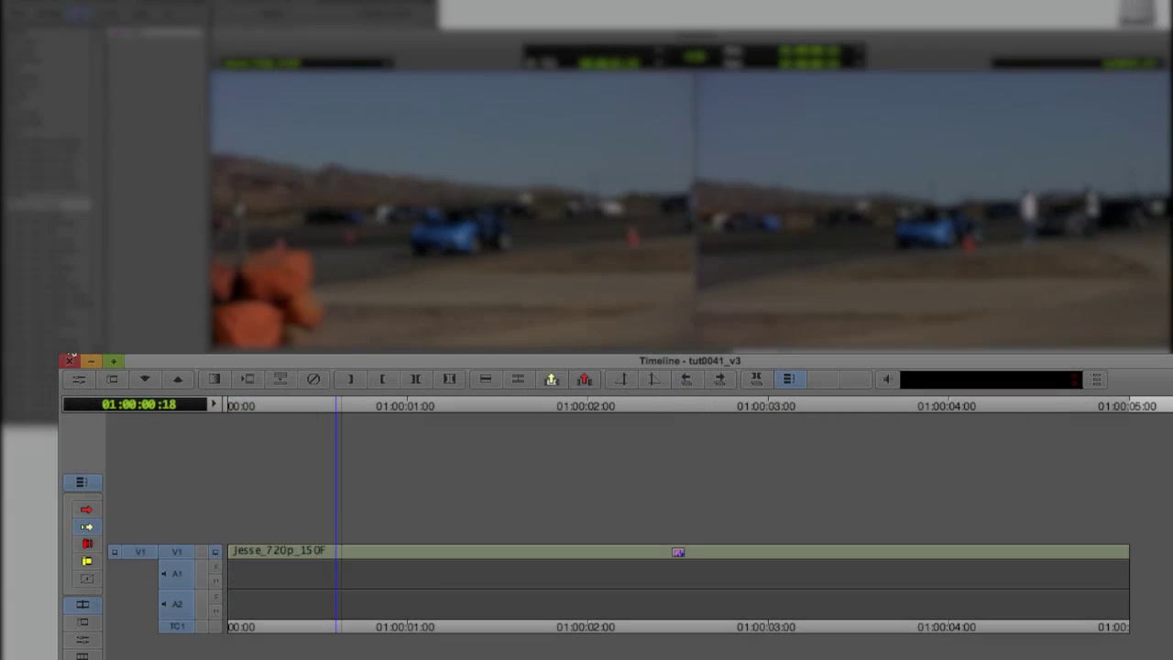
left_click(80, 379)
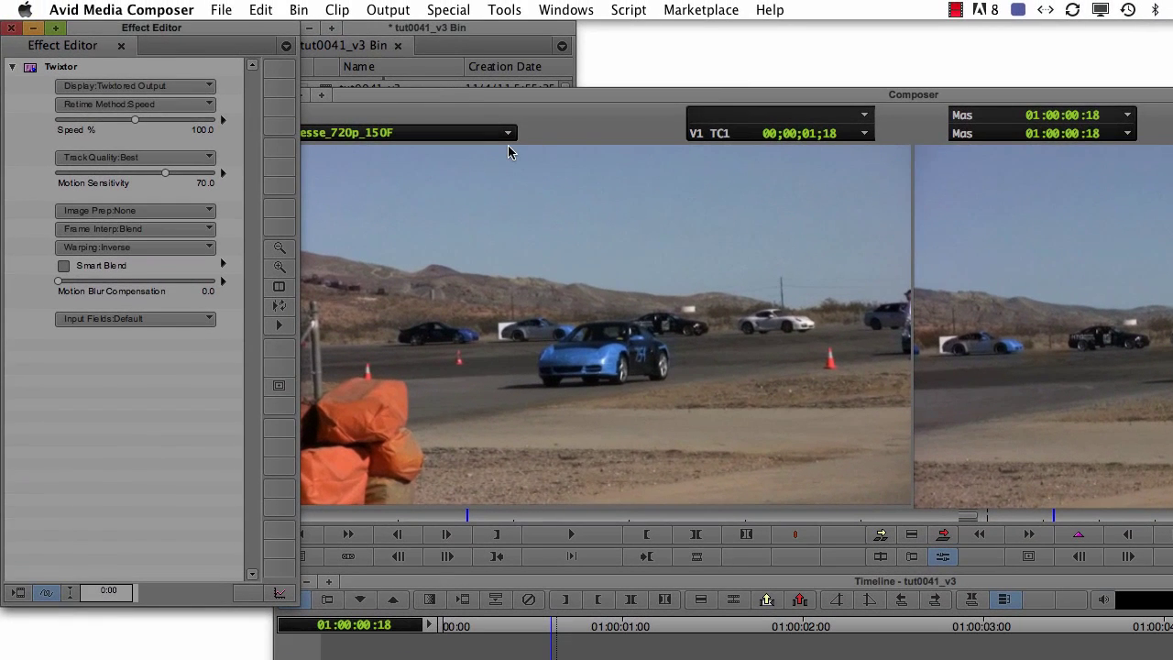
key("super+Tab")
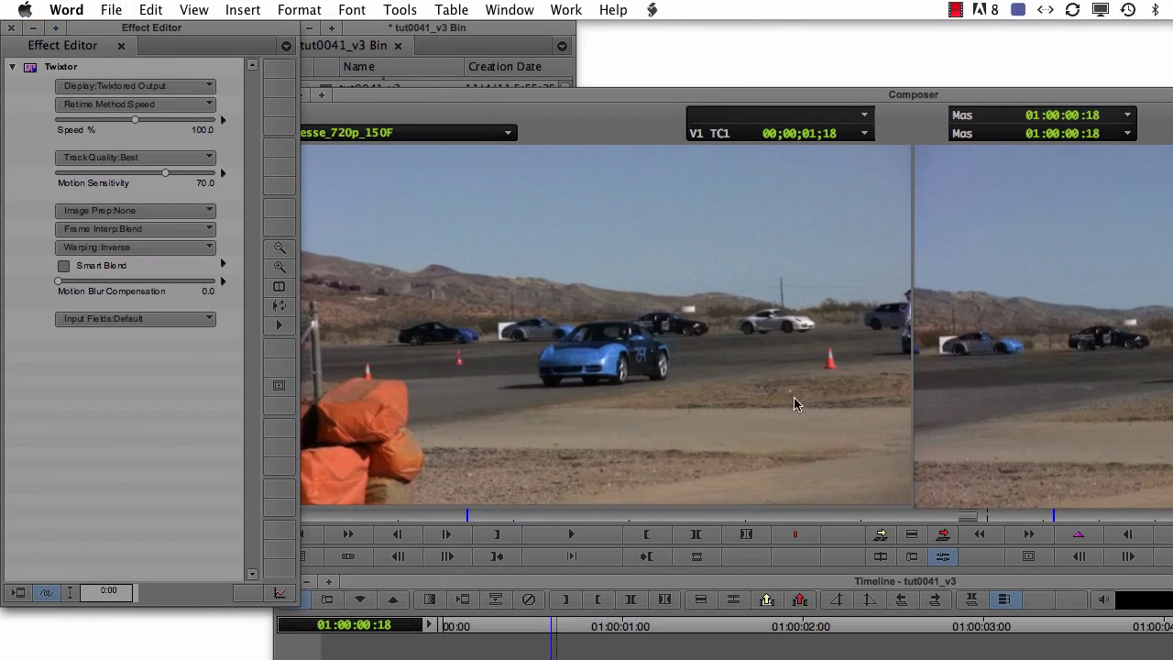
left_click(177, 87)
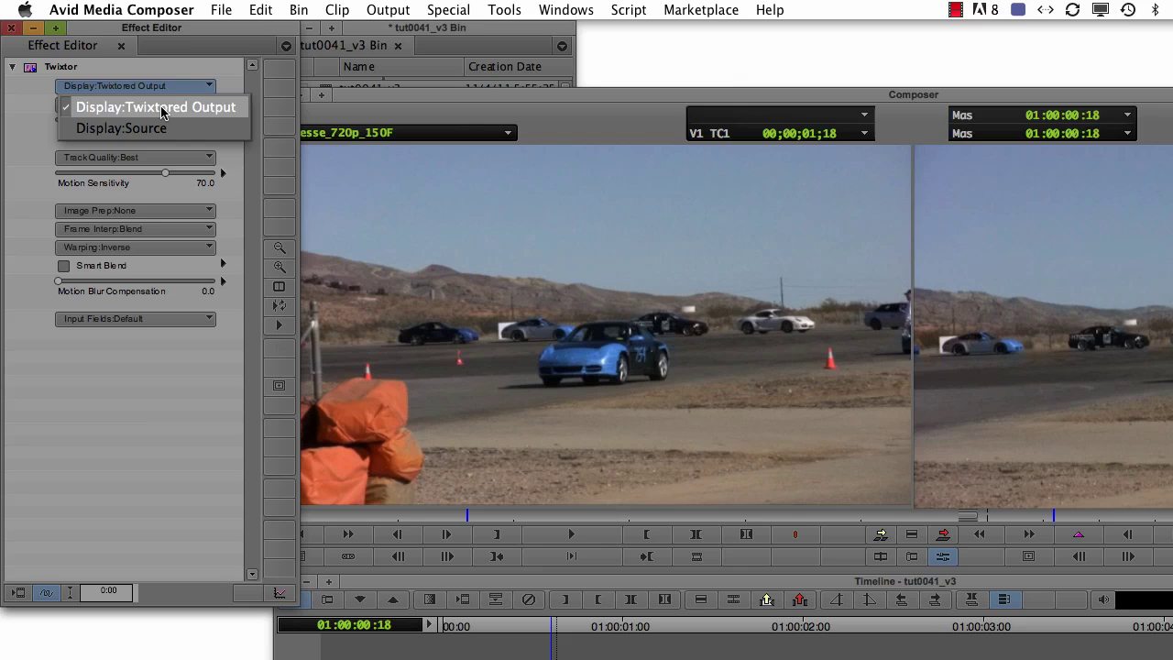
left_click(162, 112)
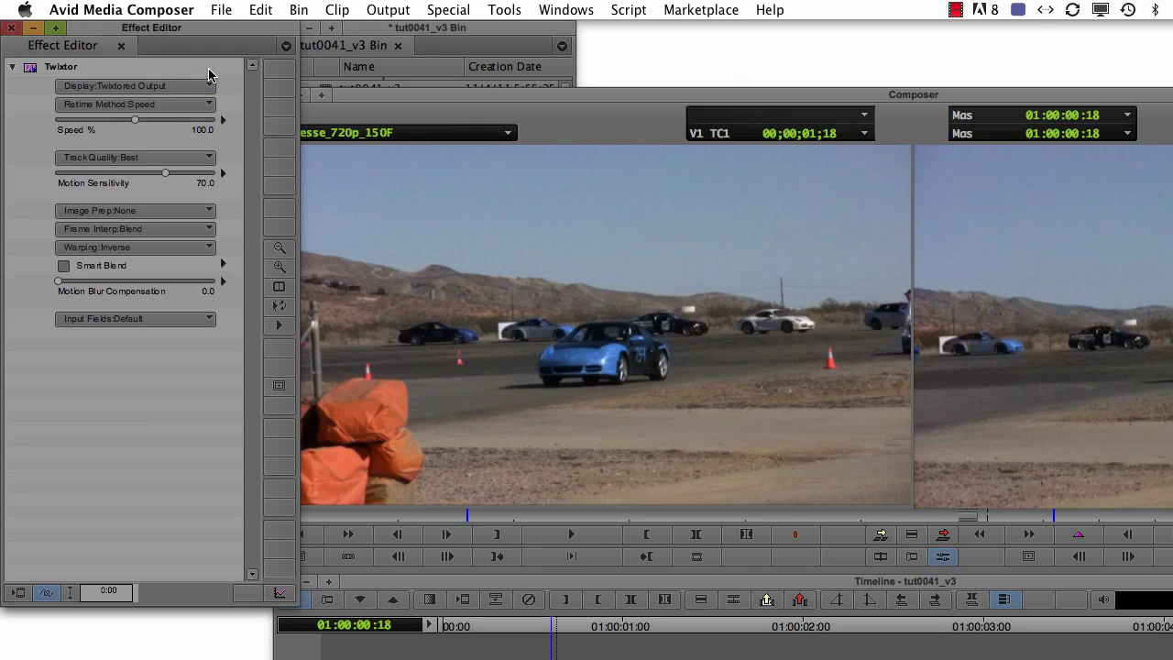
left_click(175, 108)
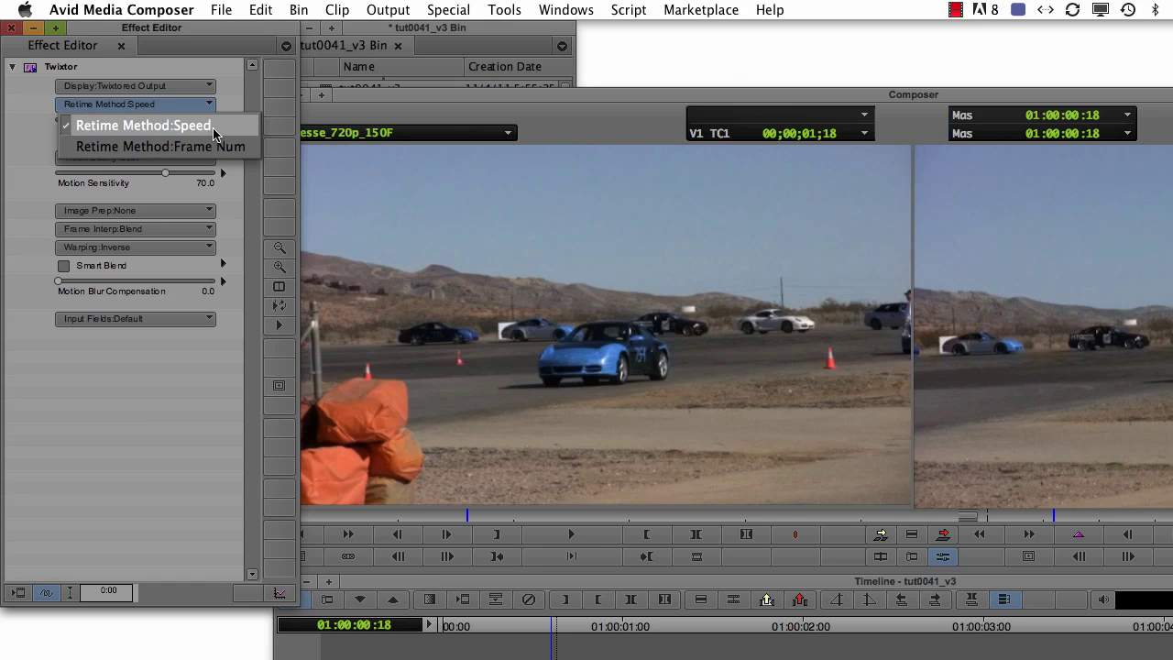
left_click(213, 133)
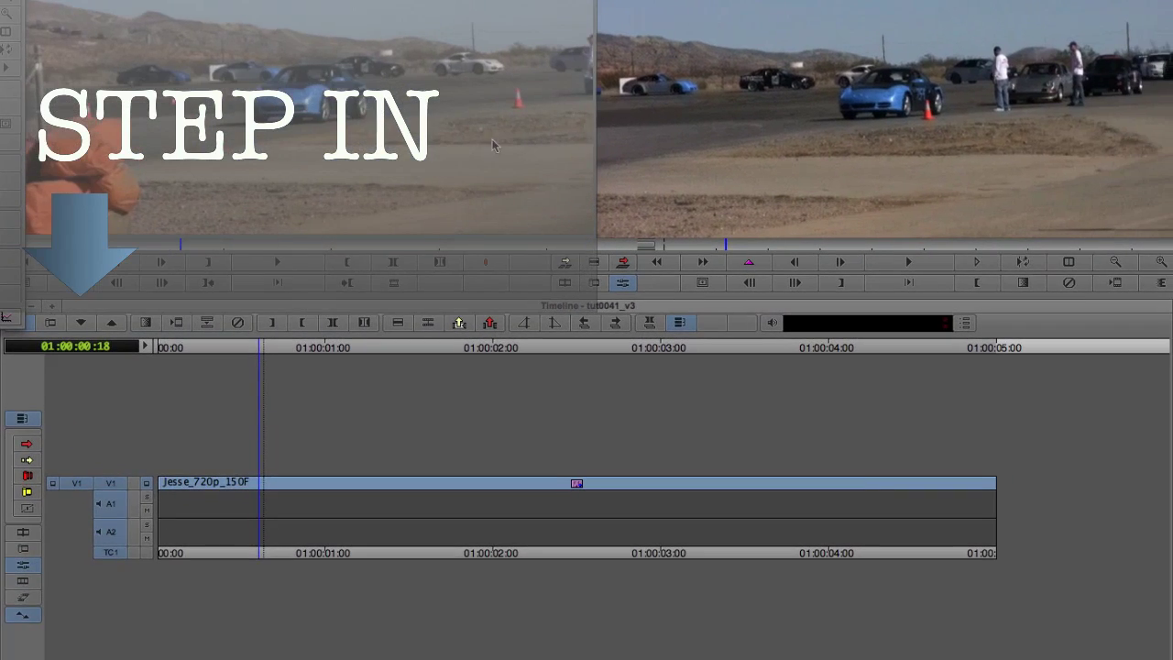
Paste a third Jesse_720p_150F copy inside the Twixtor nest, extending it to 01:00:15:00.
left_click(84, 324)
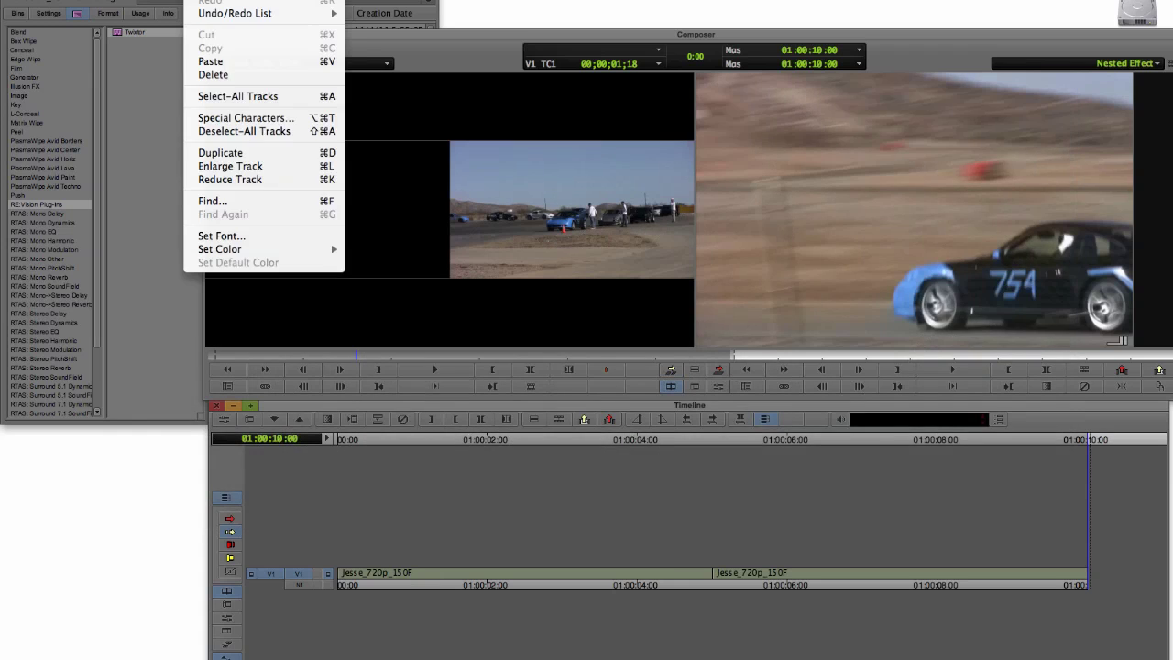
left_click(212, 62)
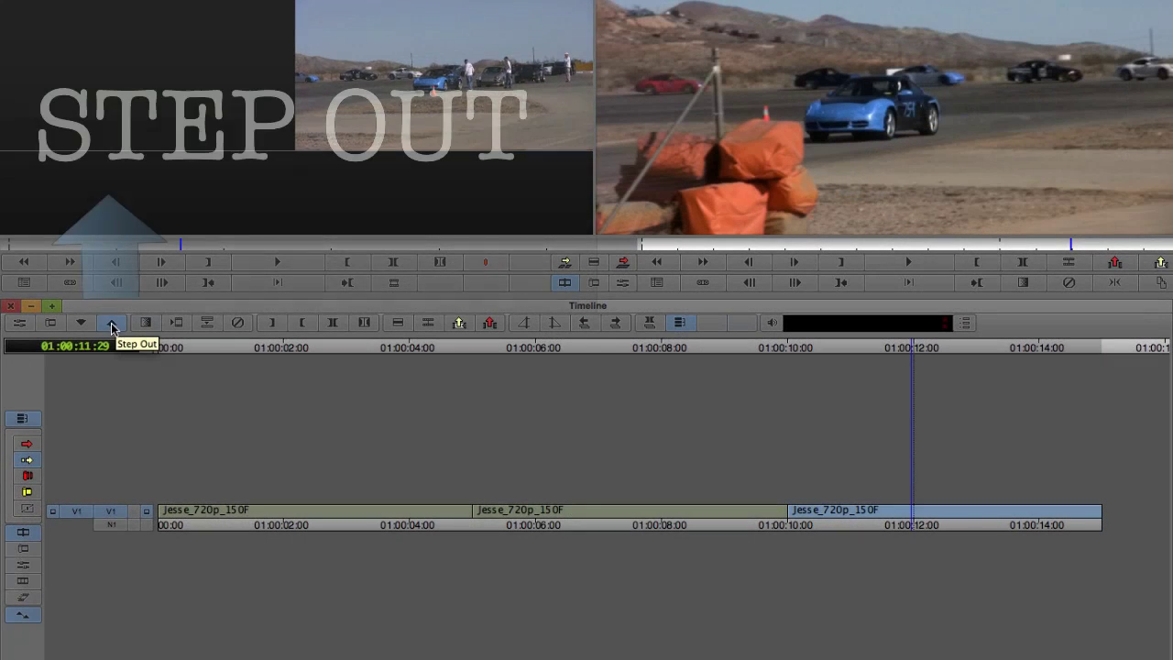
left_click(108, 323)
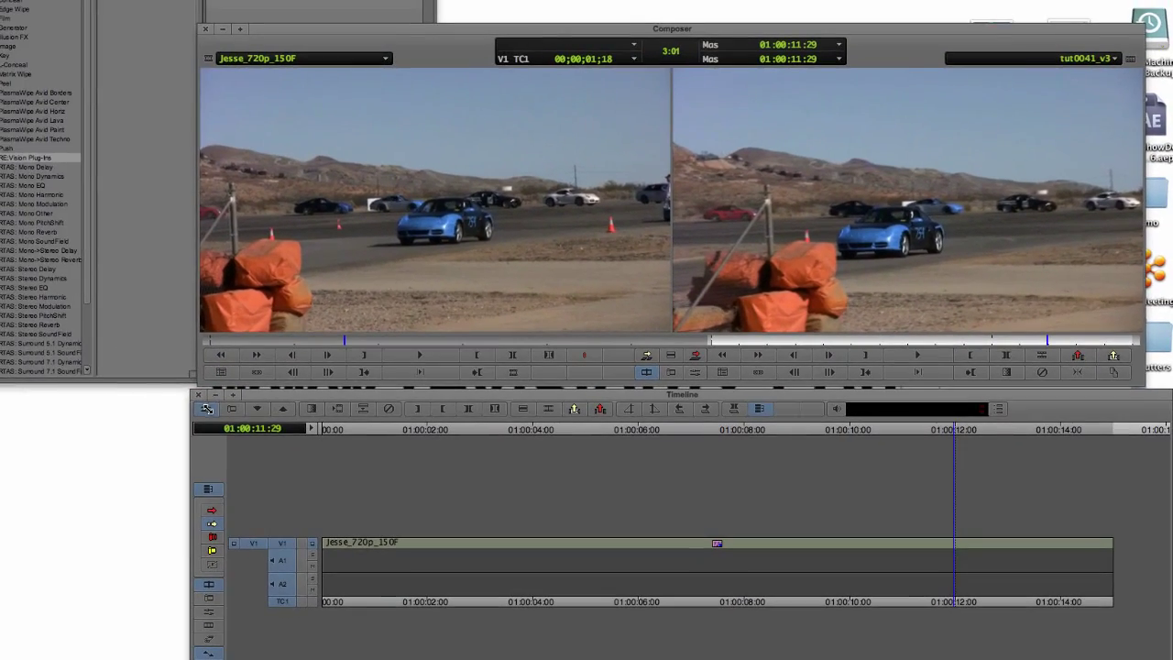
Reopen the Twixtor Effect Editor with Retime Method kept on Speed at 100%.
left_click(207, 409)
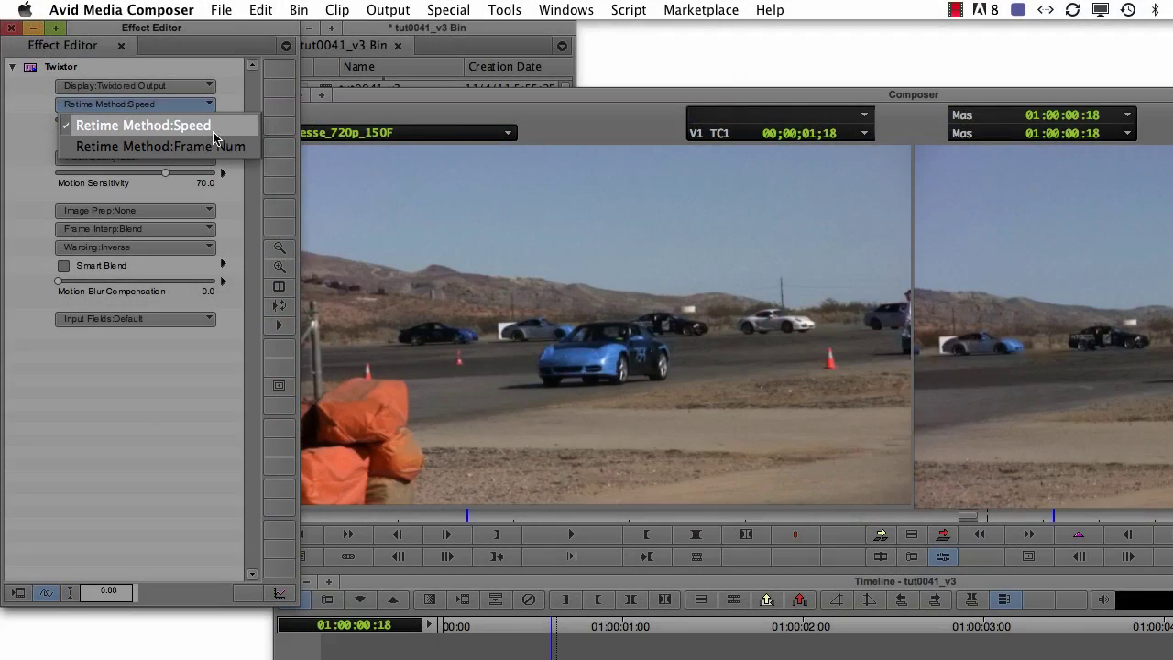
left_click(217, 126)
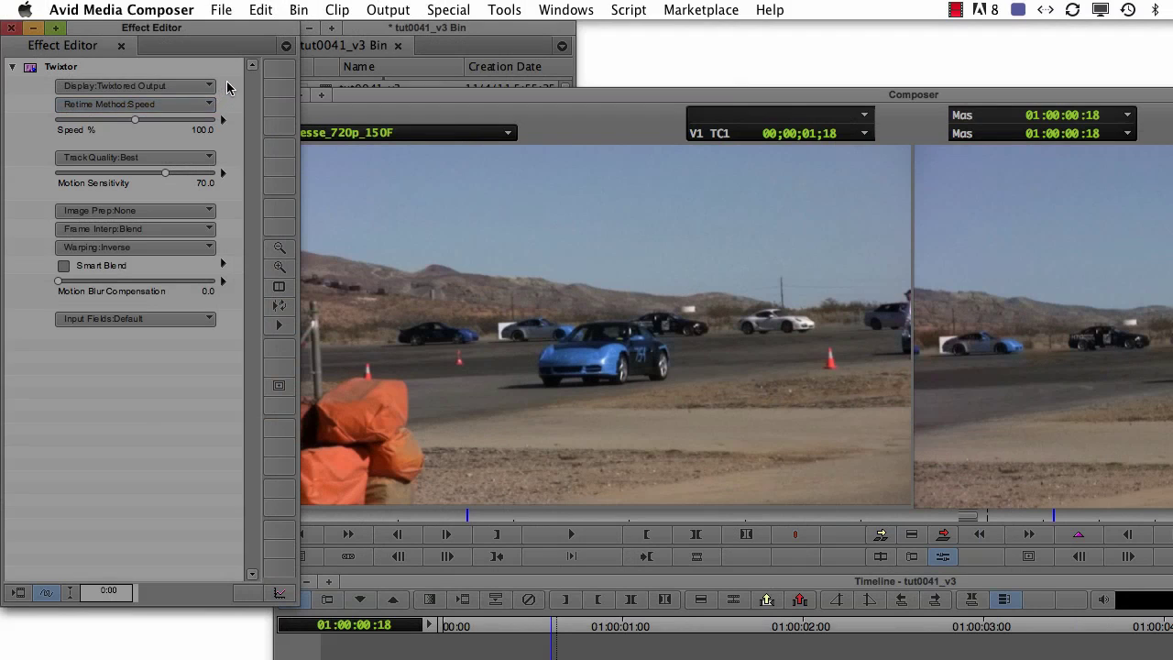
left_click(202, 105)
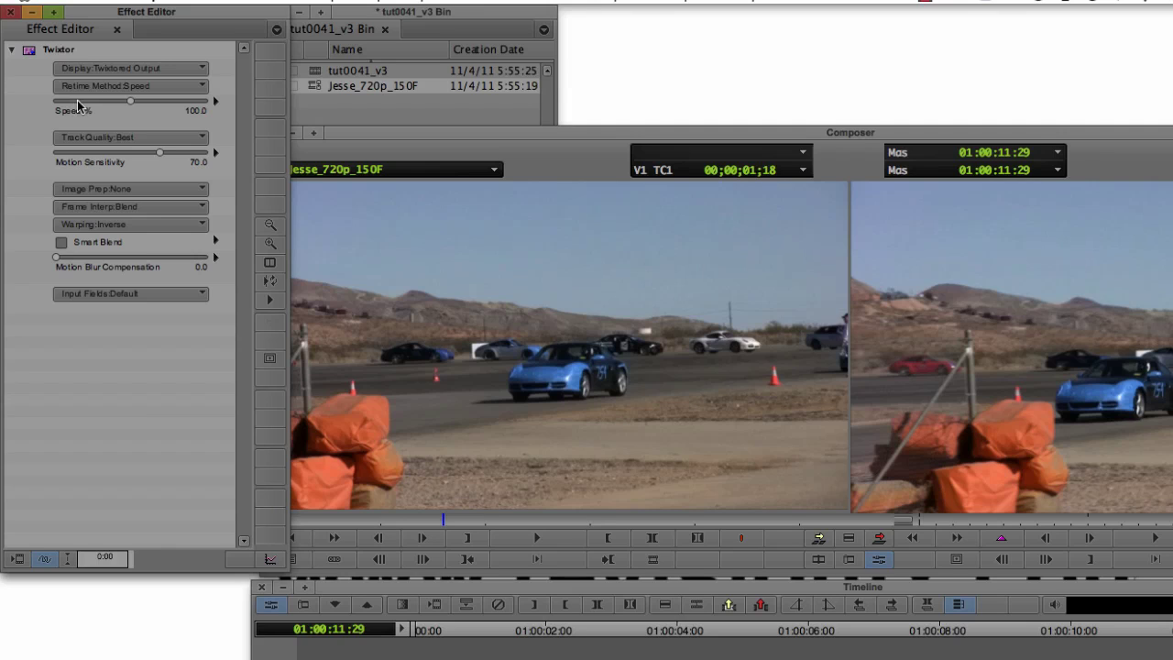
Enter 50 as Twixtor's Speed % value for half-speed playback.
left_click(131, 103)
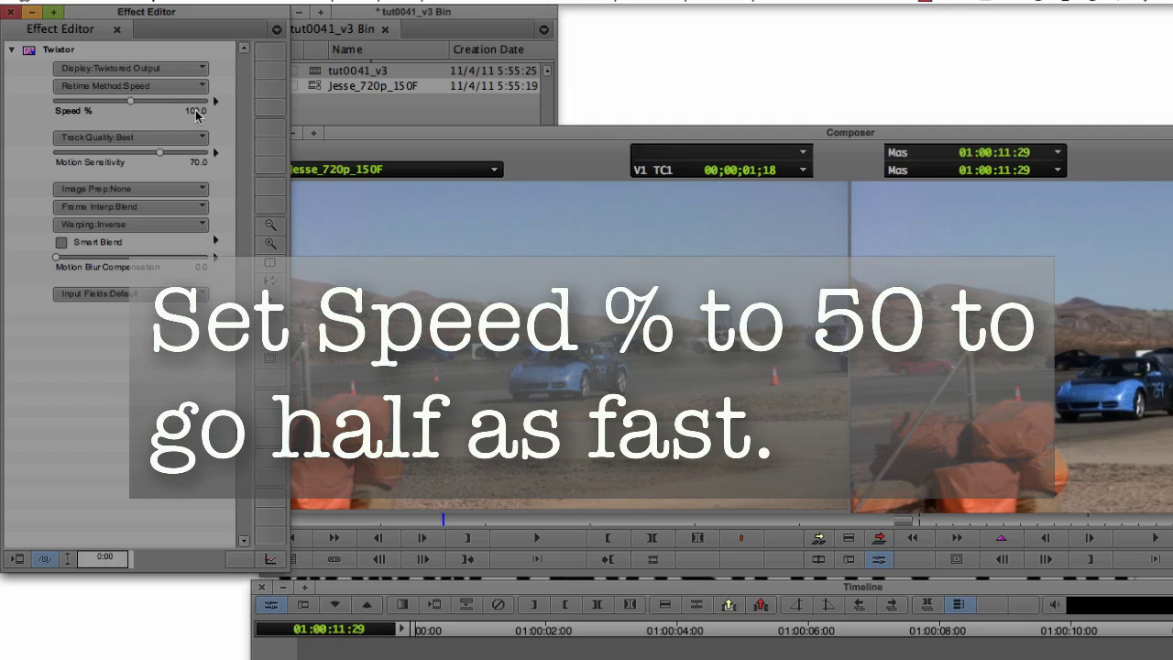
type("50")
key("Return")
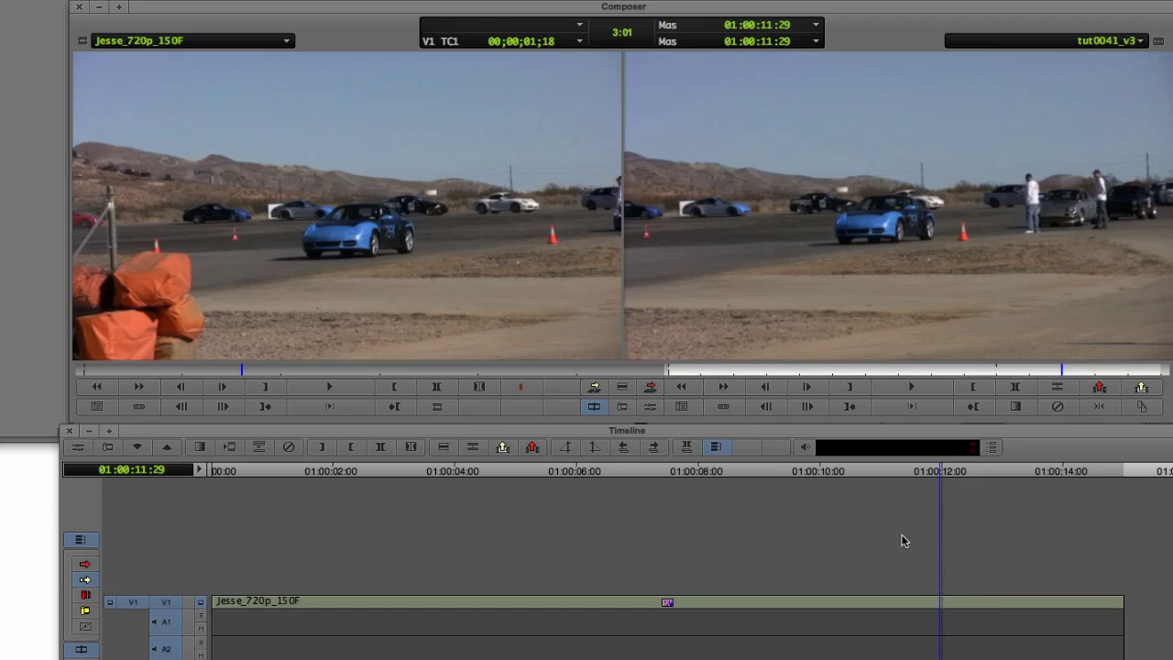
left_click(992, 601)
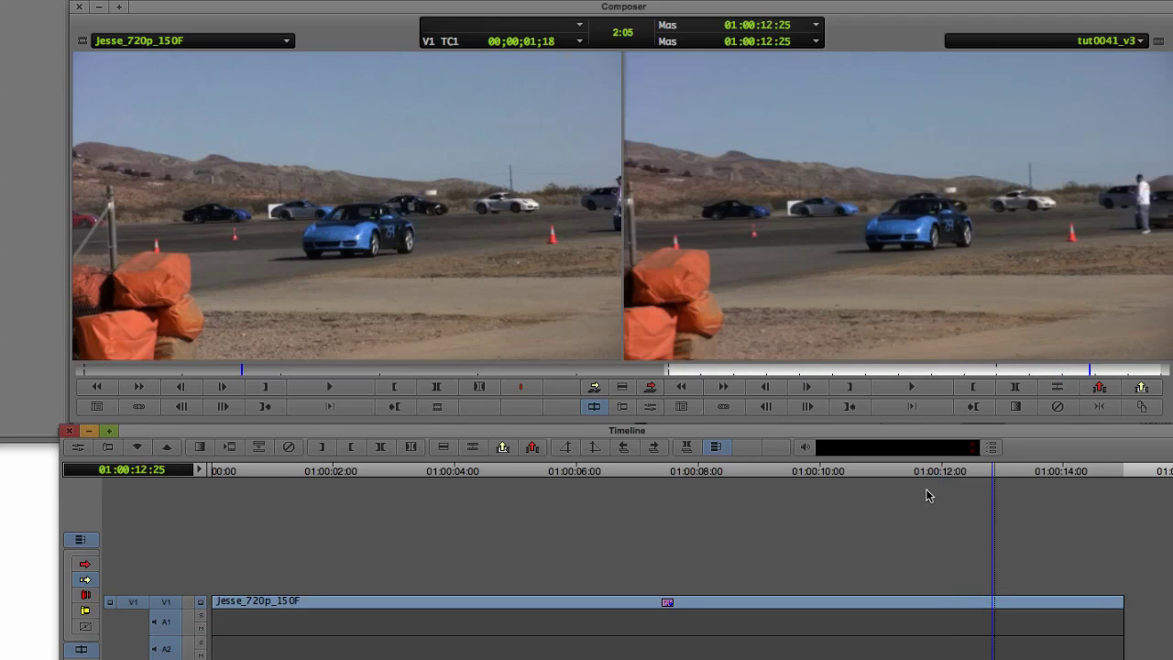
key("Left")
key("Left")
key("Left")
key("Left")
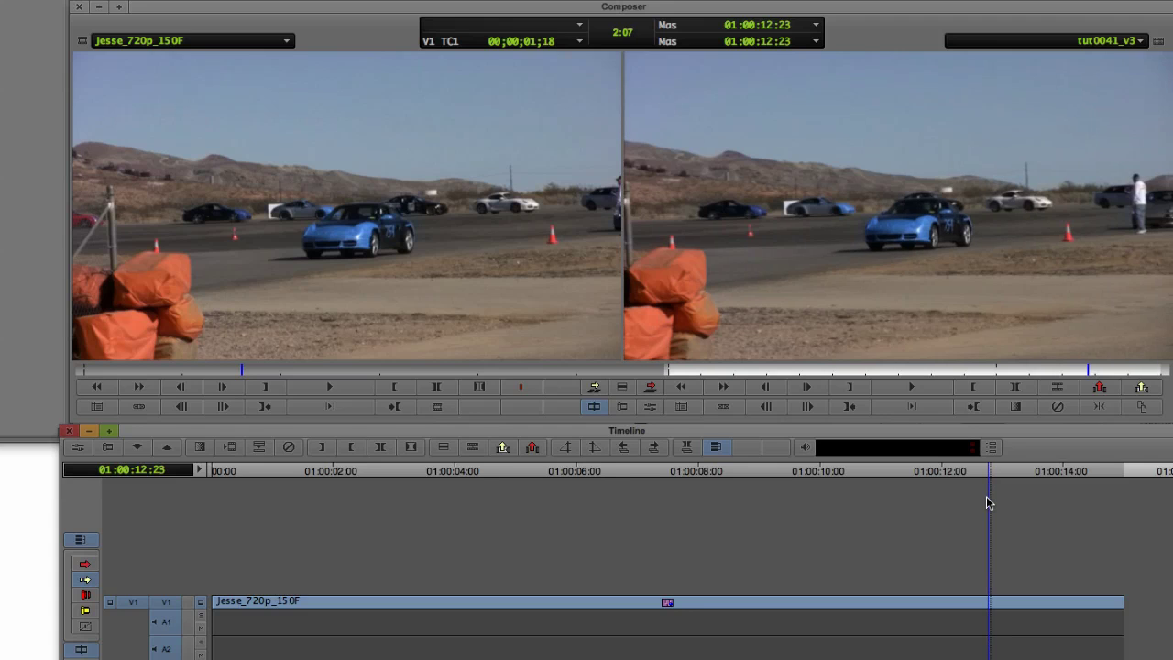
key("k+l")
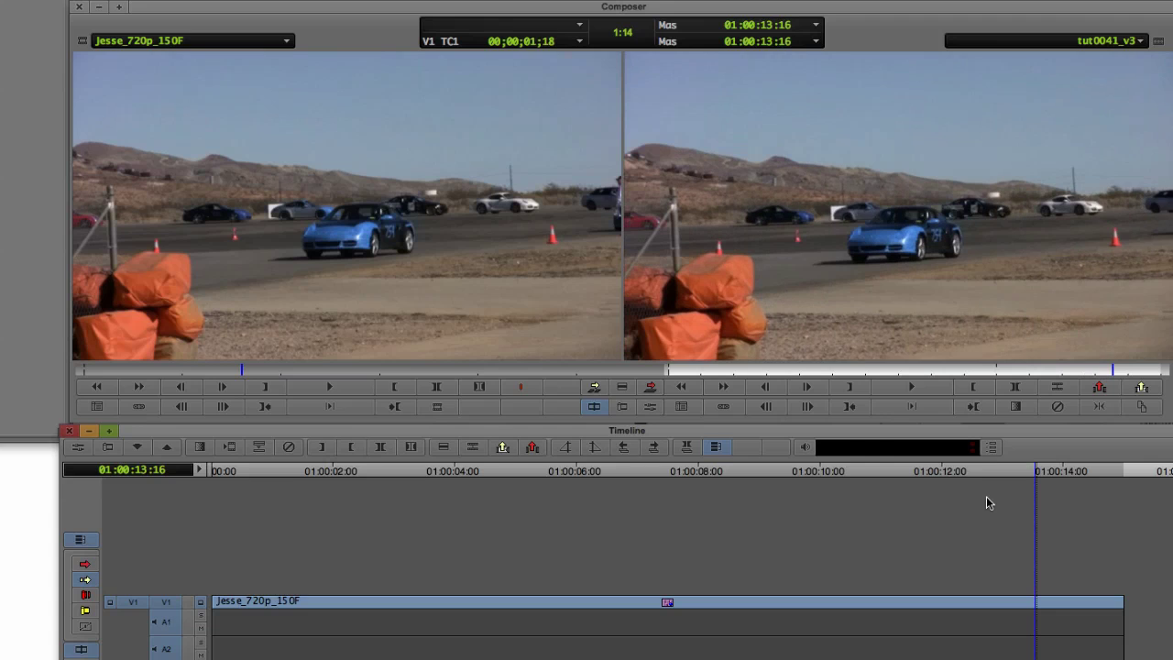
left_click(751, 468)
key("k+l")
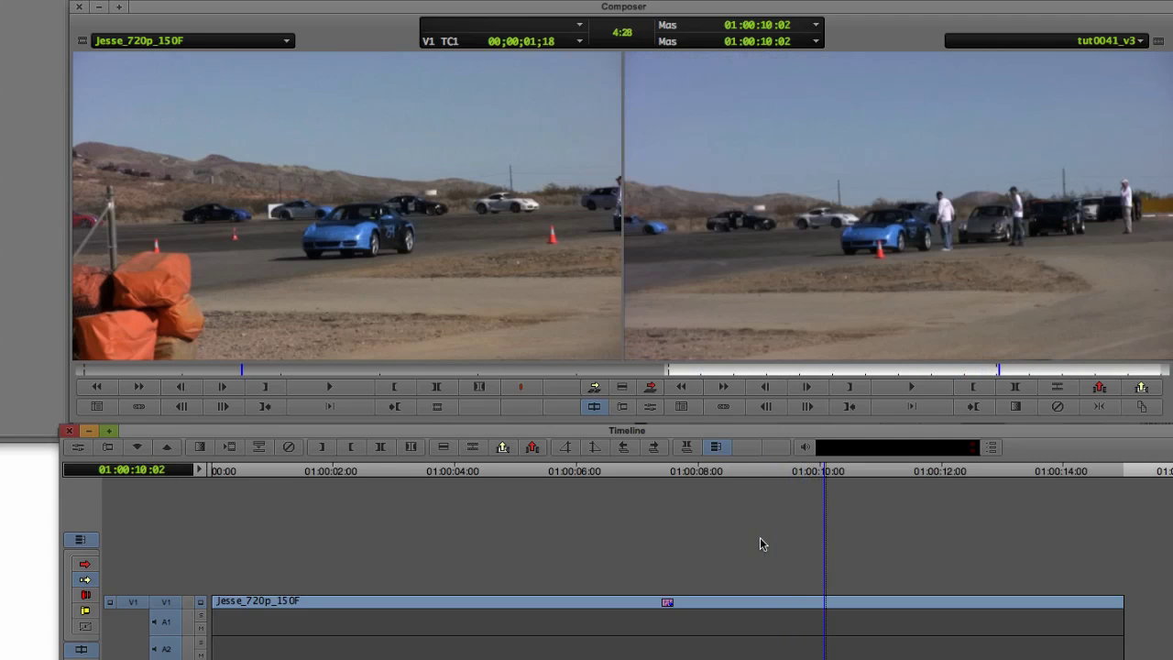
key("Left")
key("Left")
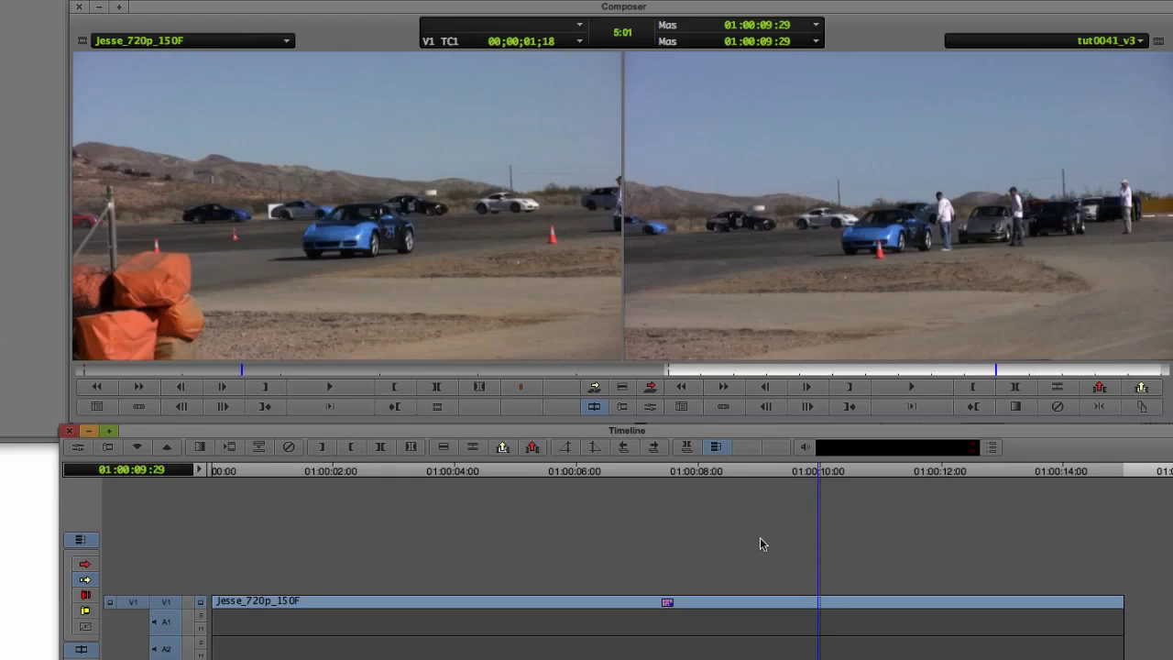
key("Left")
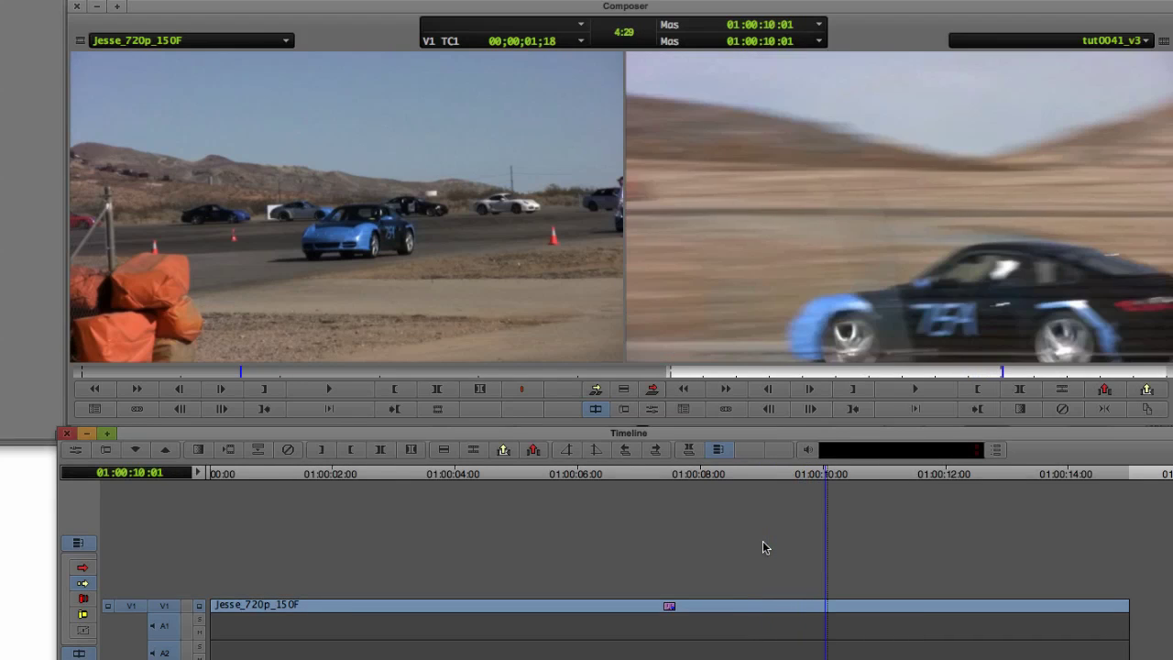
key("Left")
key("Left")
key("Left")
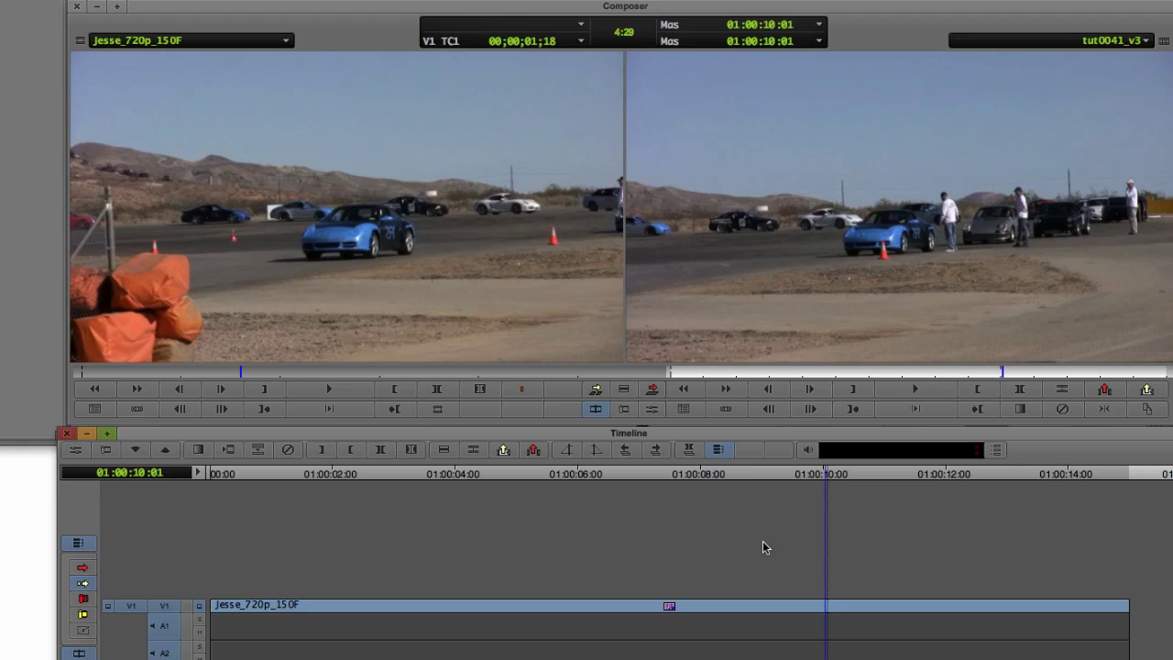
key("Left")
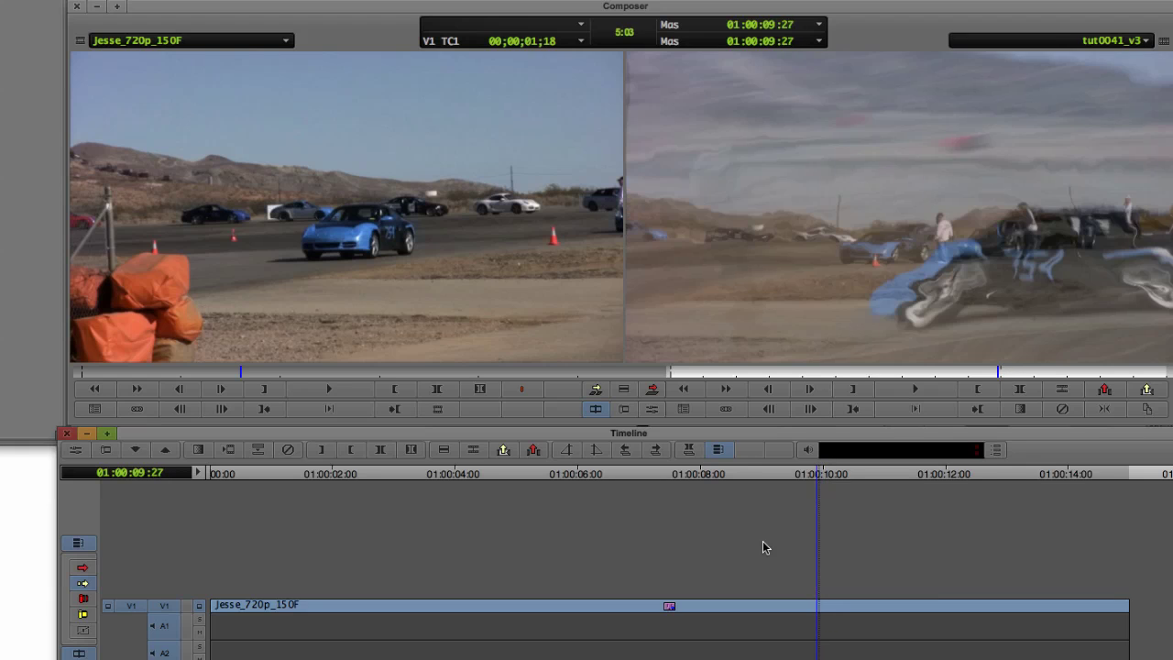
key("Right")
key("Left")
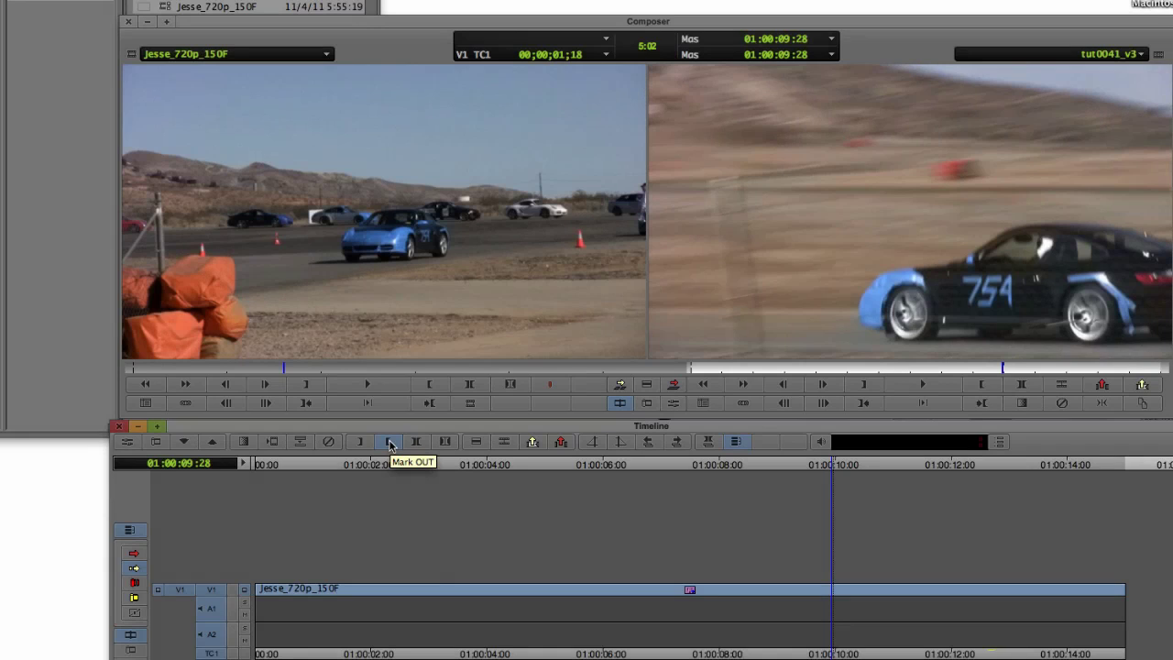
Mark IN at the sequence start and OUT at 01:00:09:28, then open Special > Video Mixdown.
left_click(391, 445)
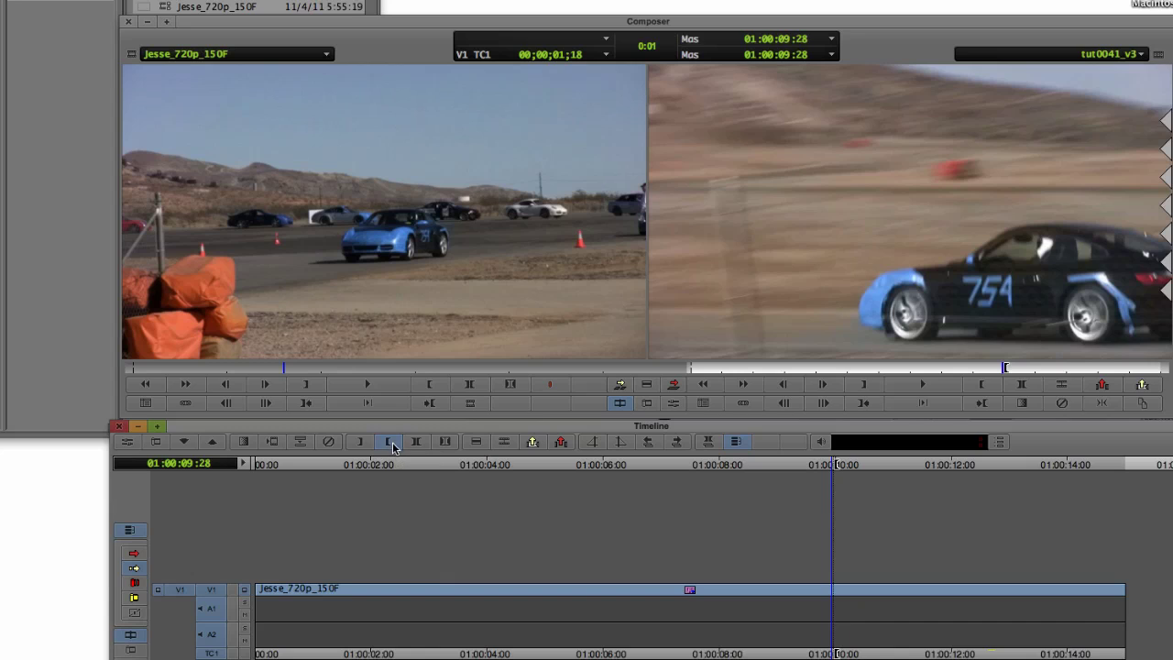
left_click(261, 468)
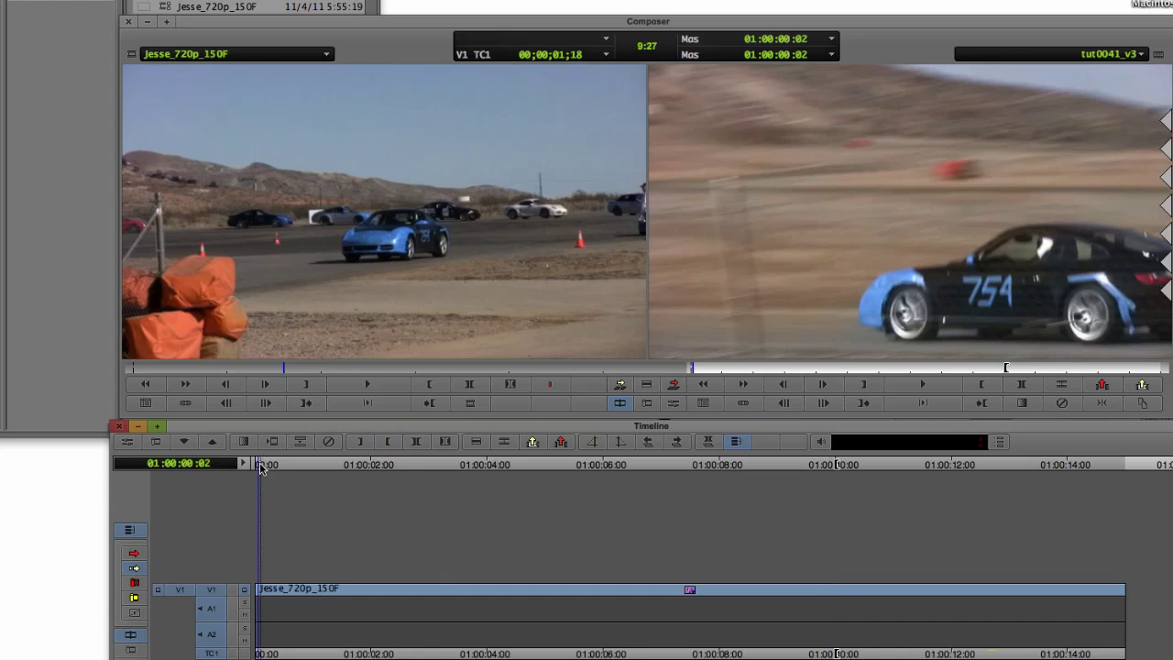
left_click(360, 446)
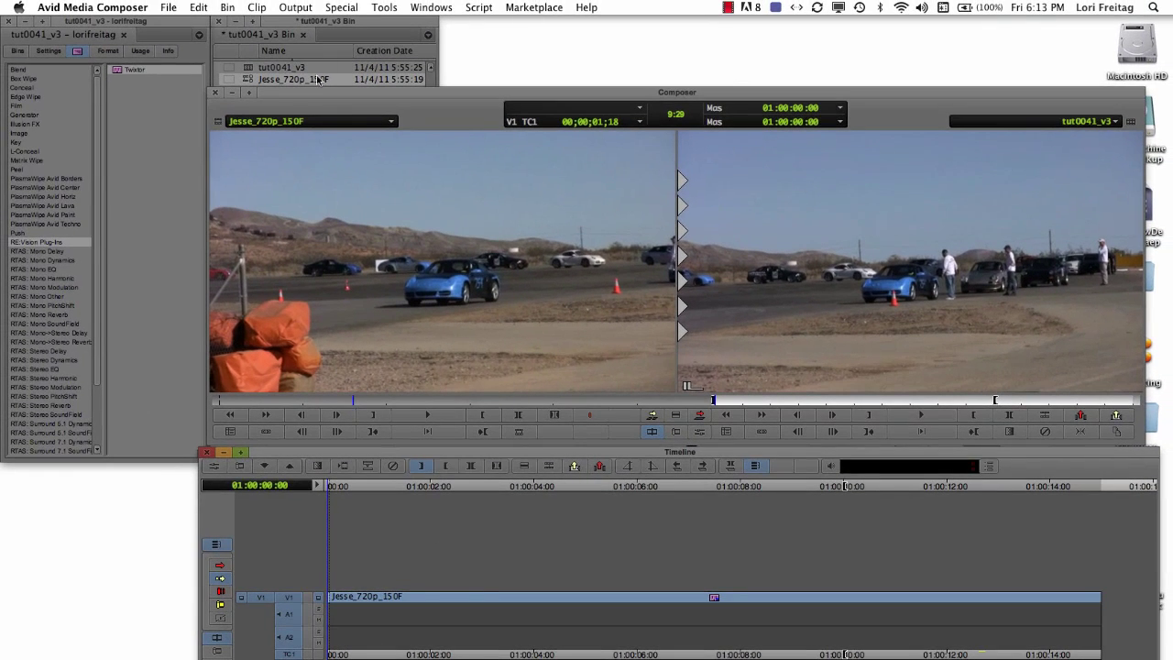
left_click(340, 6)
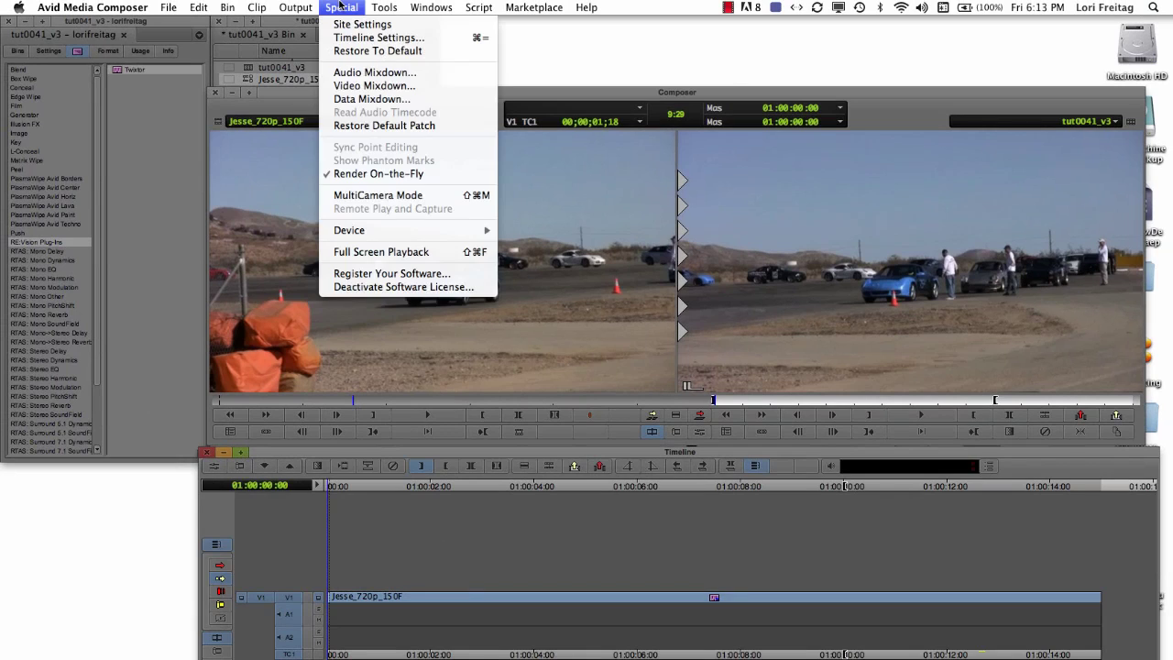
left_click(352, 86)
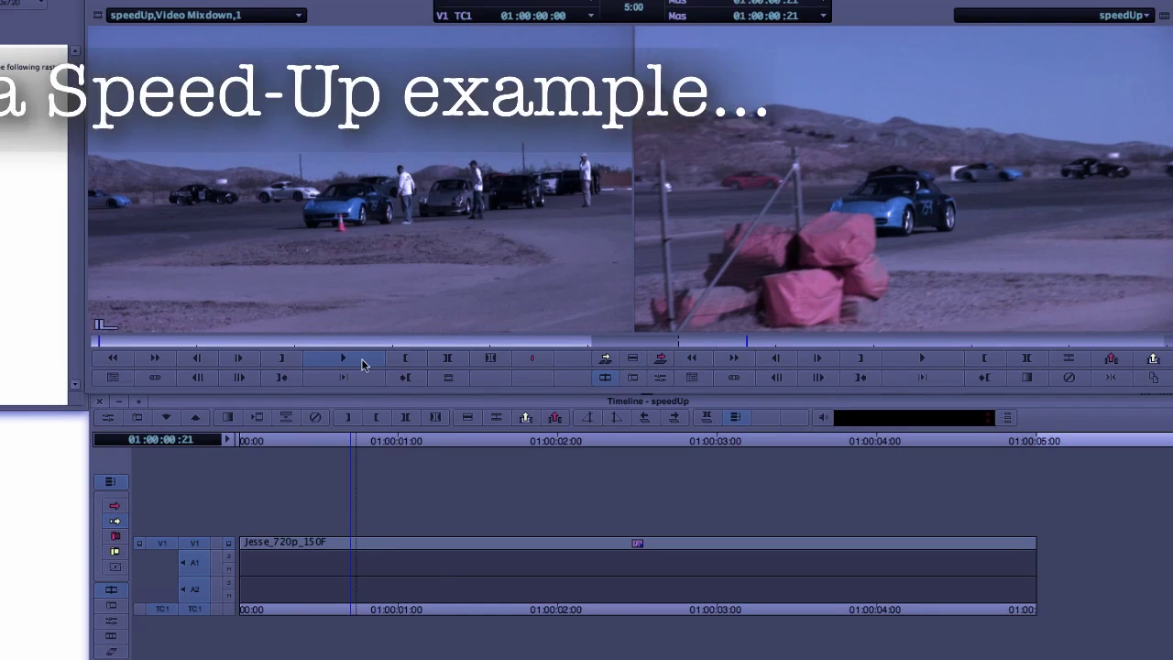
Play the speedUp mixdown and step frame by frame through the car pass near 01:00:01:17.
left_click(361, 362)
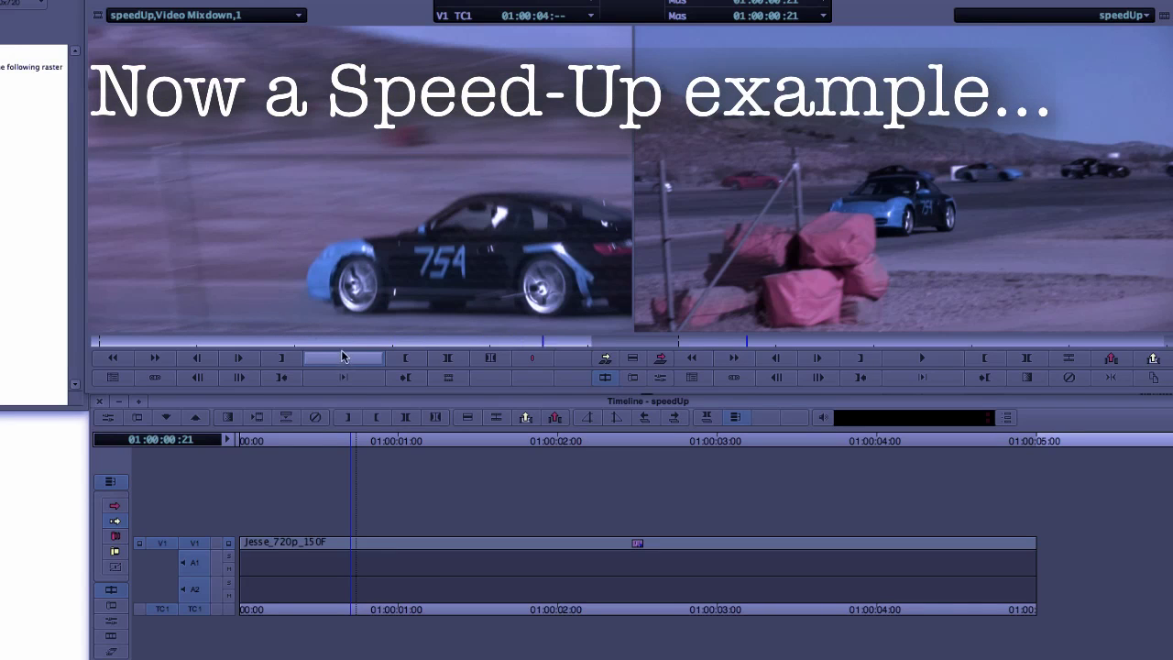
mouse_move(328, 345)
left_mouse_down()
mouse_move(245, 345)
mouse_move(236, 328)
left_mouse_up()
key("Right")
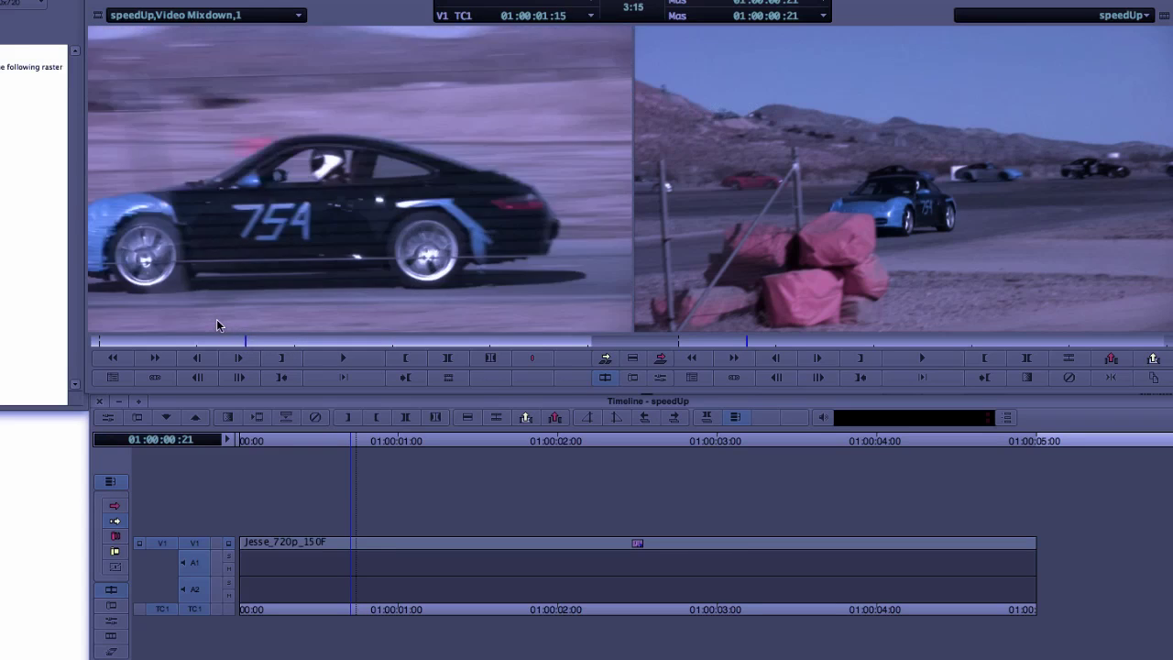
key("Left")
key("Right")
key("Right")
key("Right")
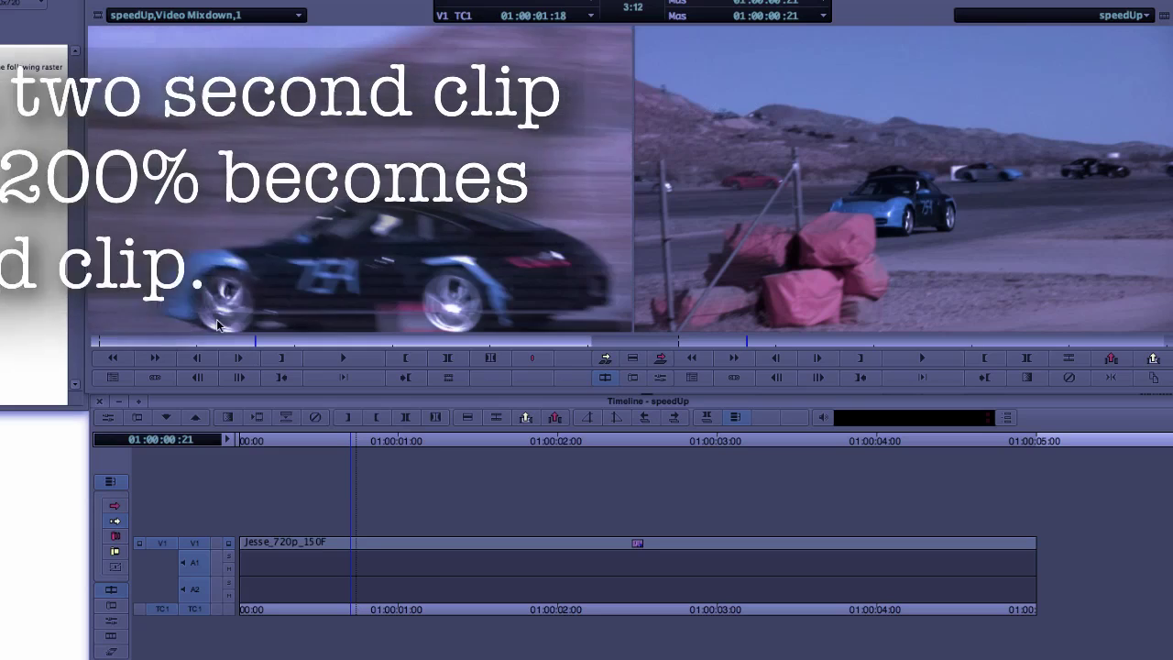
key("Right")
key("Right")
key("Right")
key("Right")
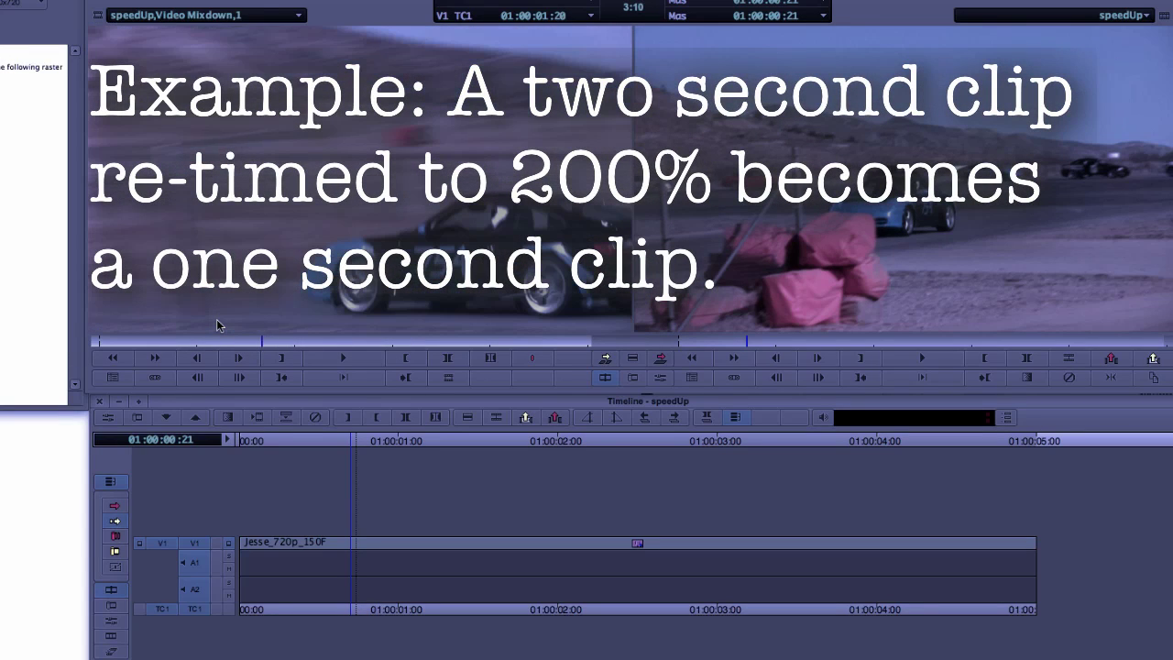
key("Left")
key("Left")
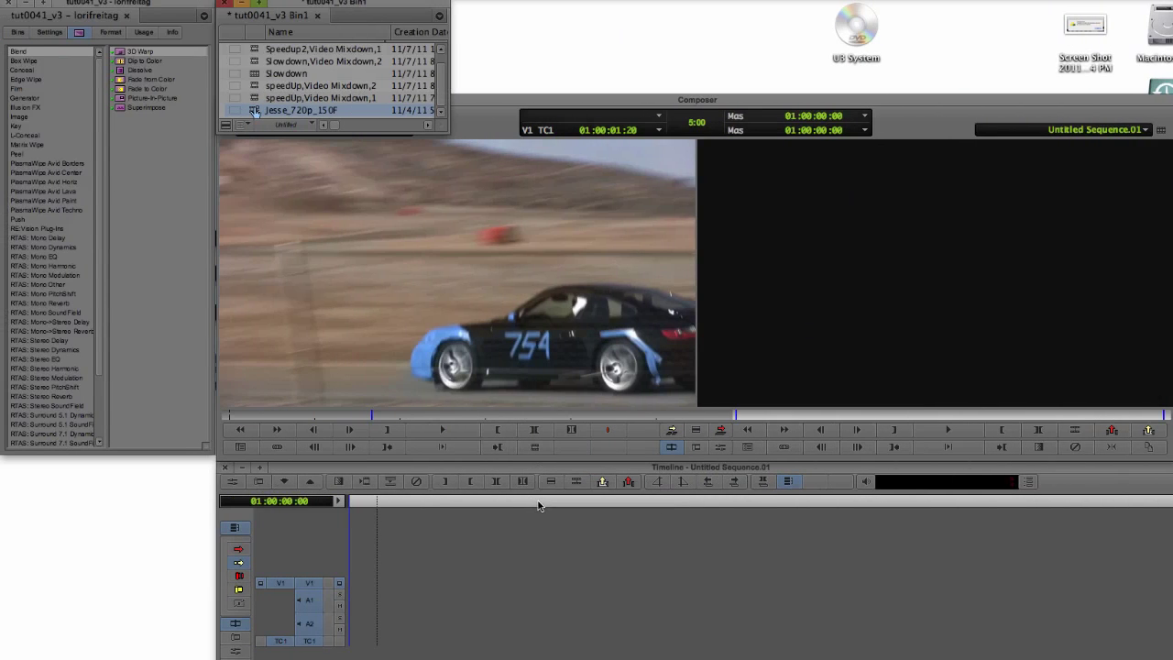
Edit the race clip into the empty sequence, apply RE:Vision Twixtor to it, and open its settings.
key("b")
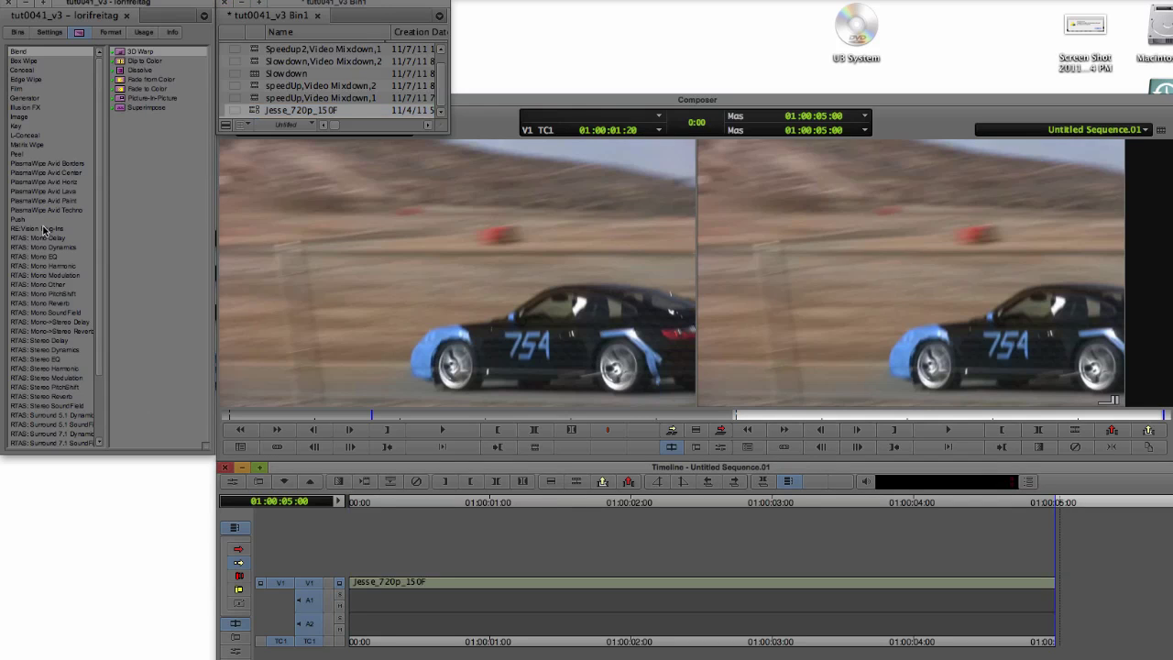
left_click(43, 229)
left_click_drag(137, 51, 674, 578)
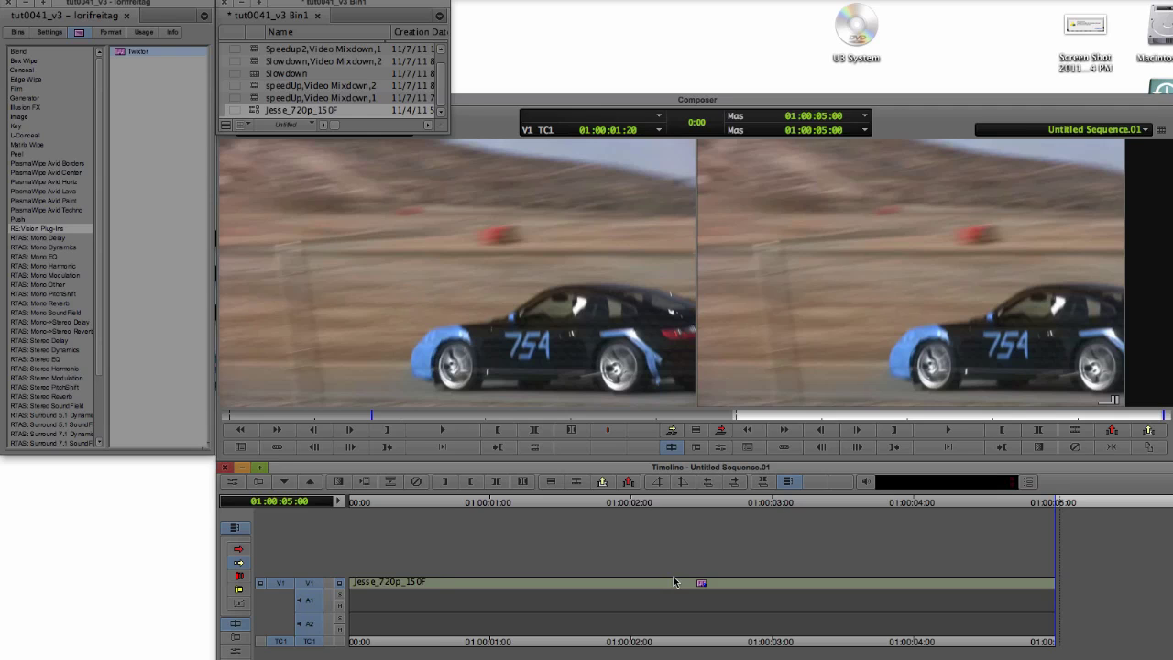
left_click(434, 581)
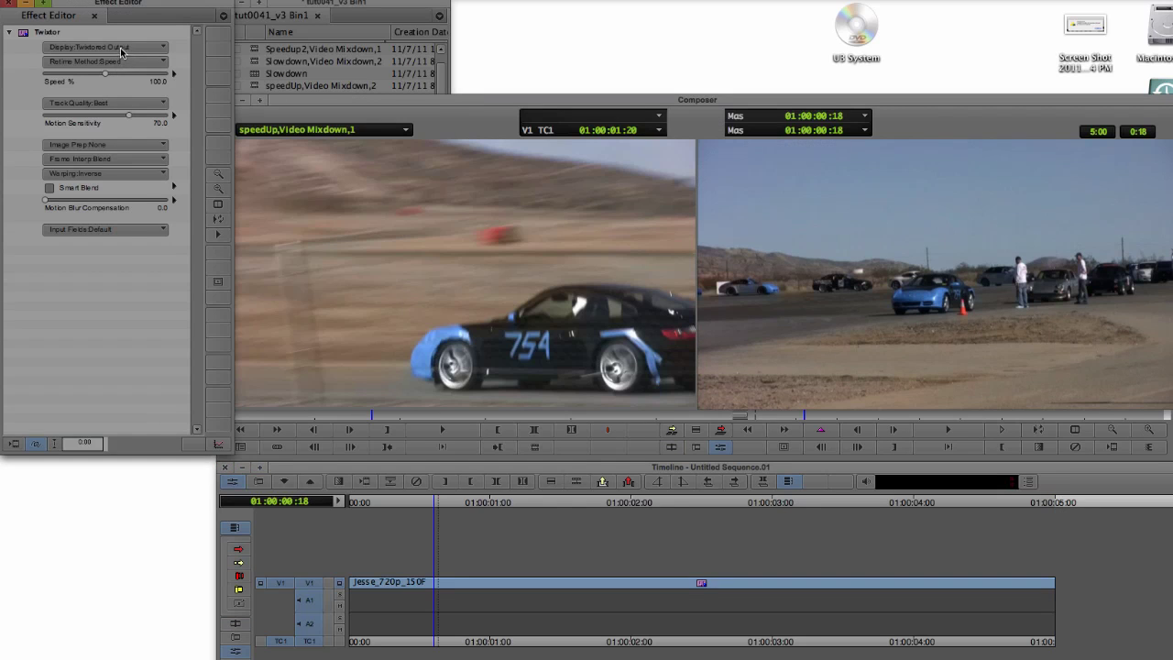
Keep the display on Twixtored Output and set Twixtor's Speed % to 300.
left_click(127, 51)
left_click(130, 63)
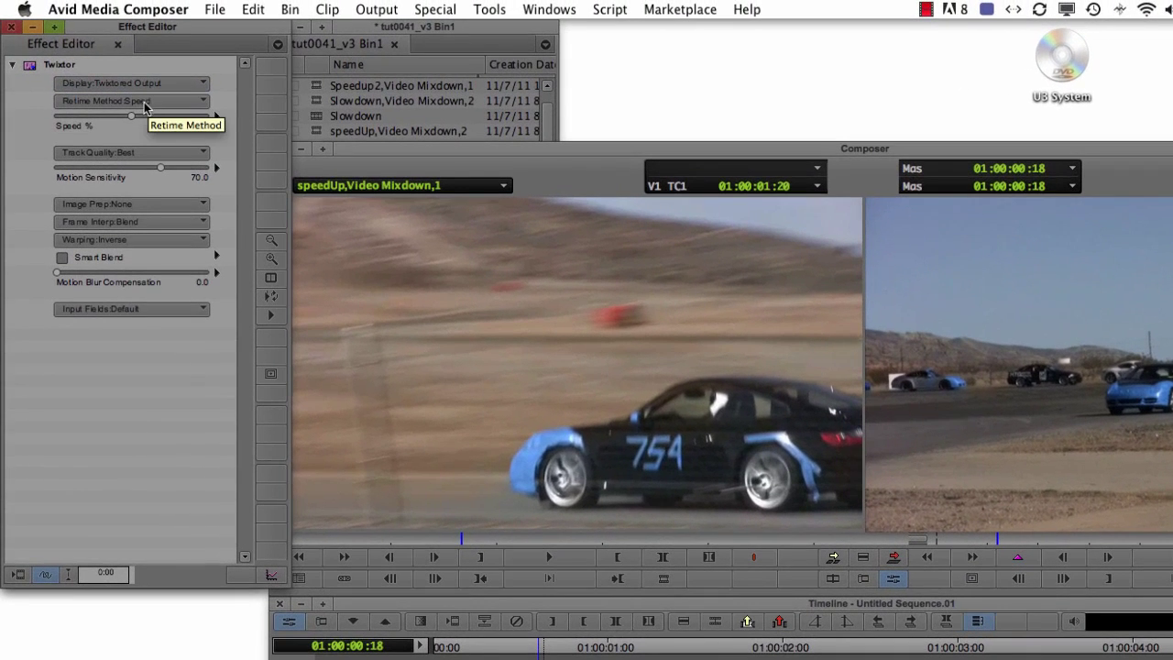
left_click(133, 119)
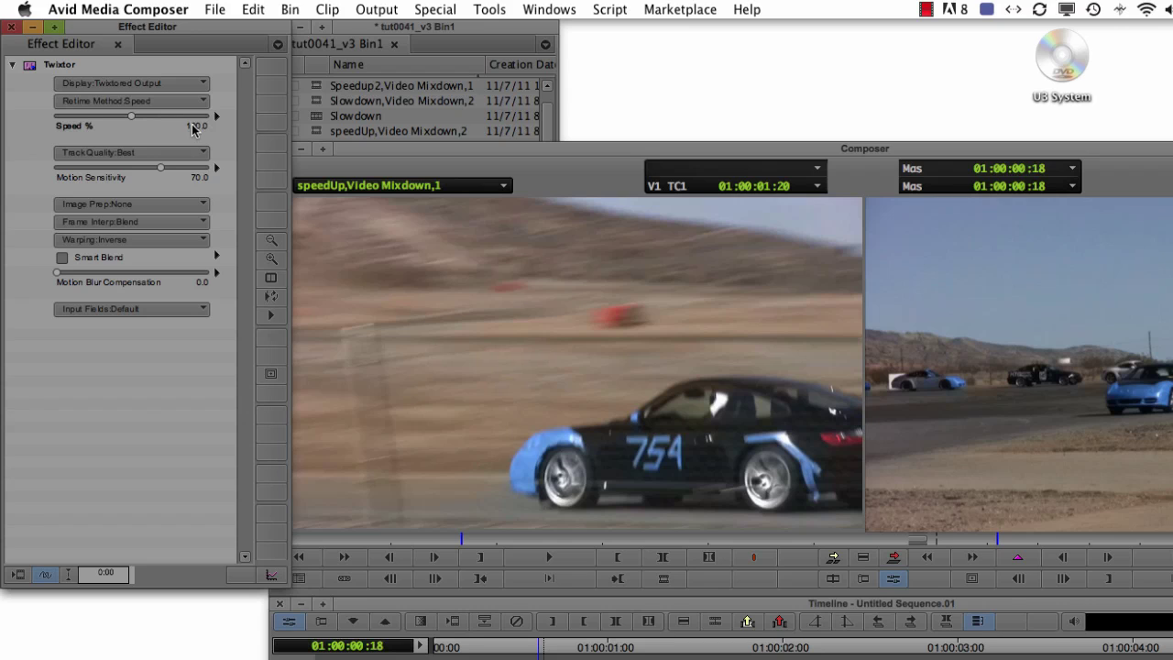
type("300")
key("Return")
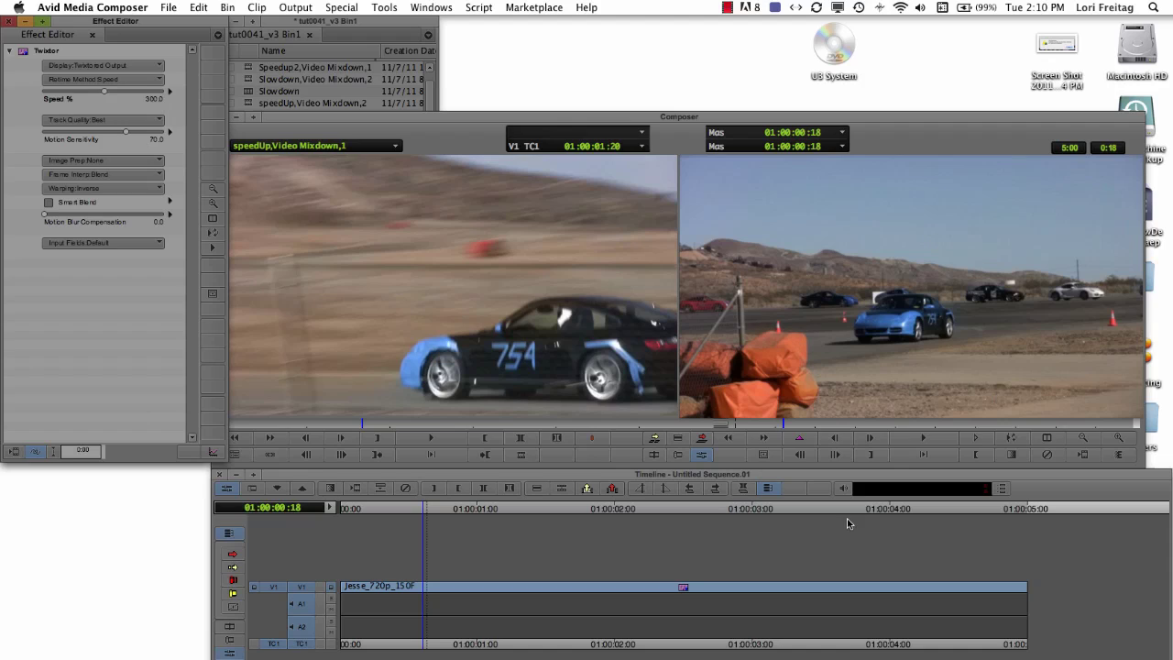
Render a Video Mixdown of the sped-up sequence and scrub it frame by frame around 01:00:01:17.
left_click(341, 7)
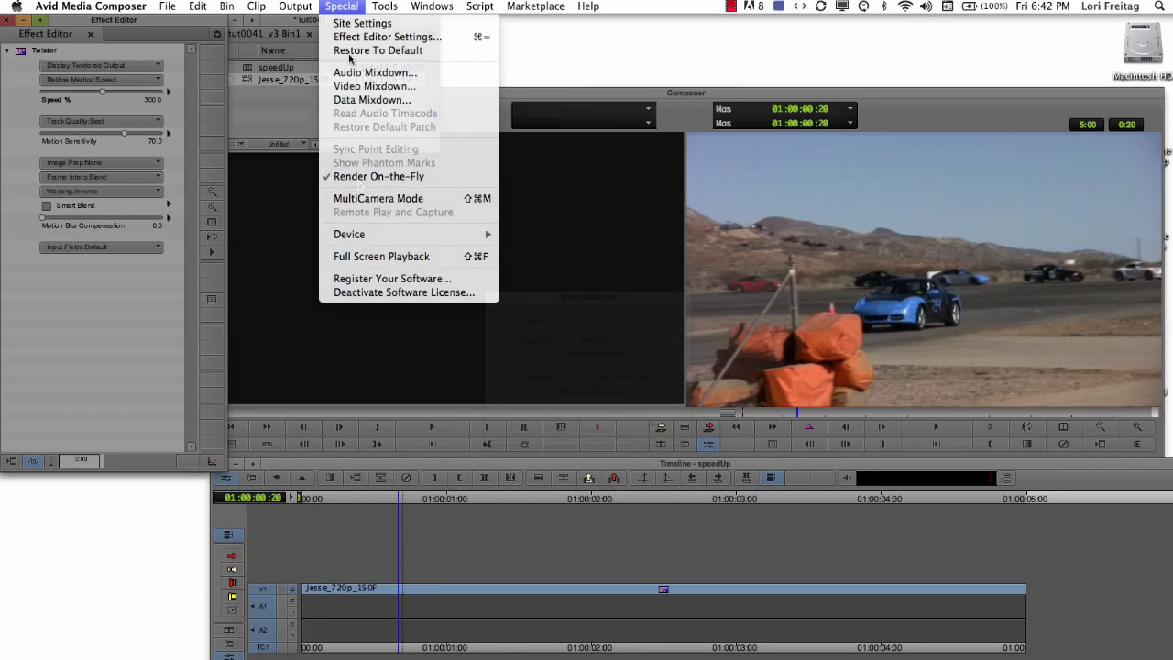
left_click(351, 86)
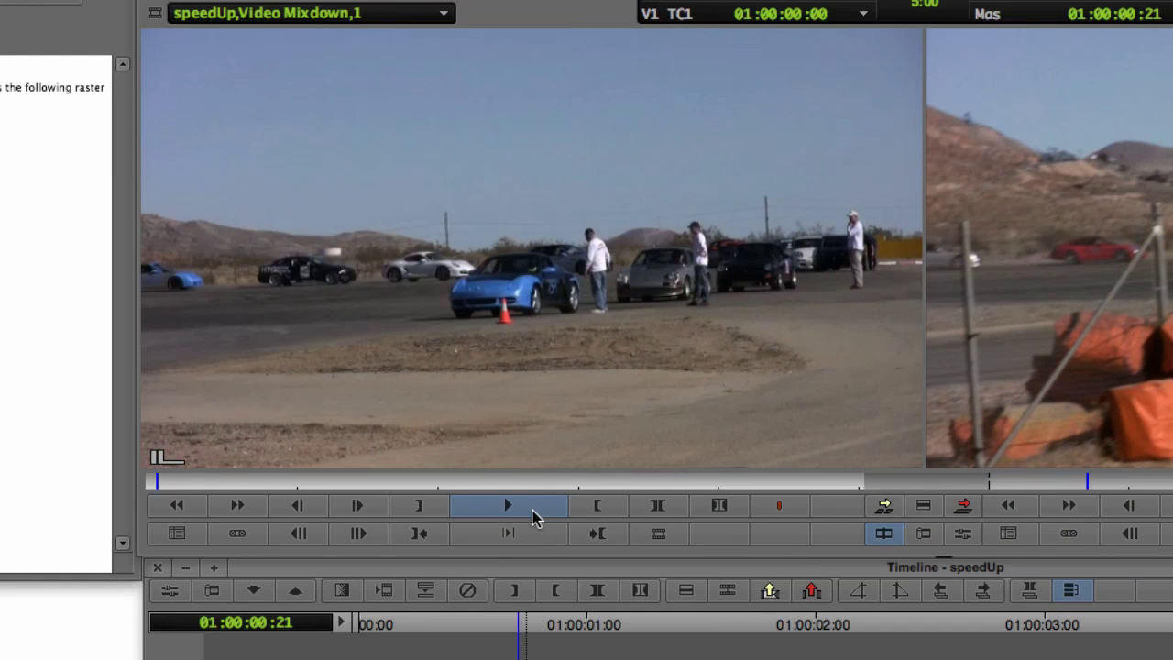
left_click(535, 515)
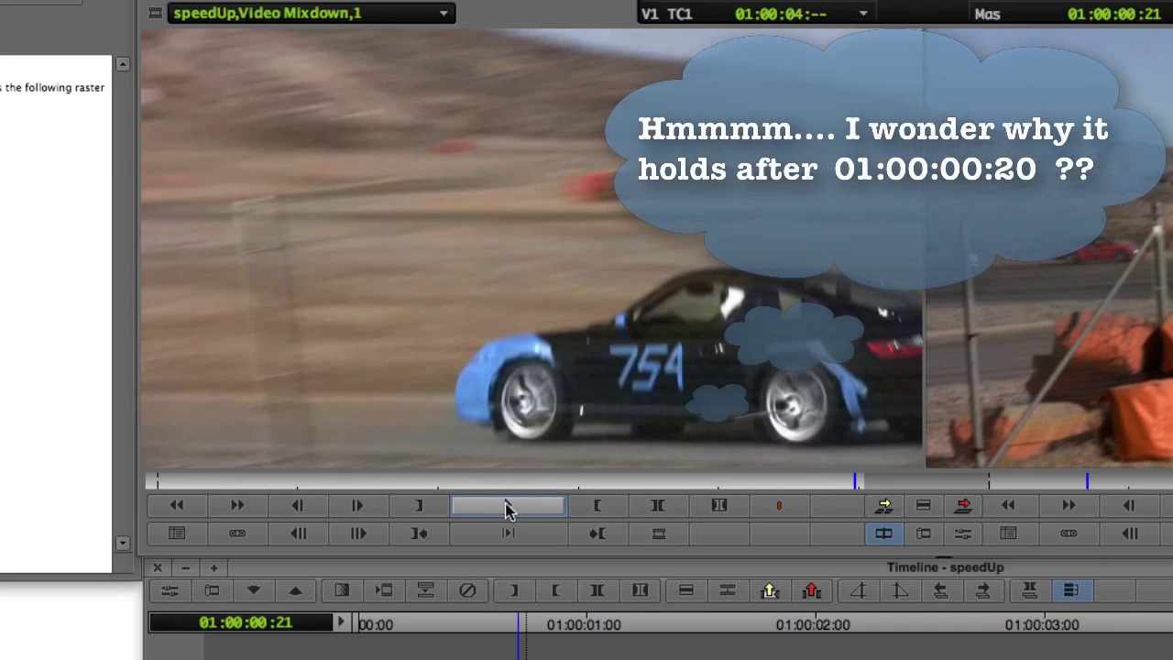
left_click(505, 505)
left_click_drag(486, 482, 372, 482)
key("Left")
key("Left")
key("Left")
key("Right")
key("Right")
key("Right")
key("Right")
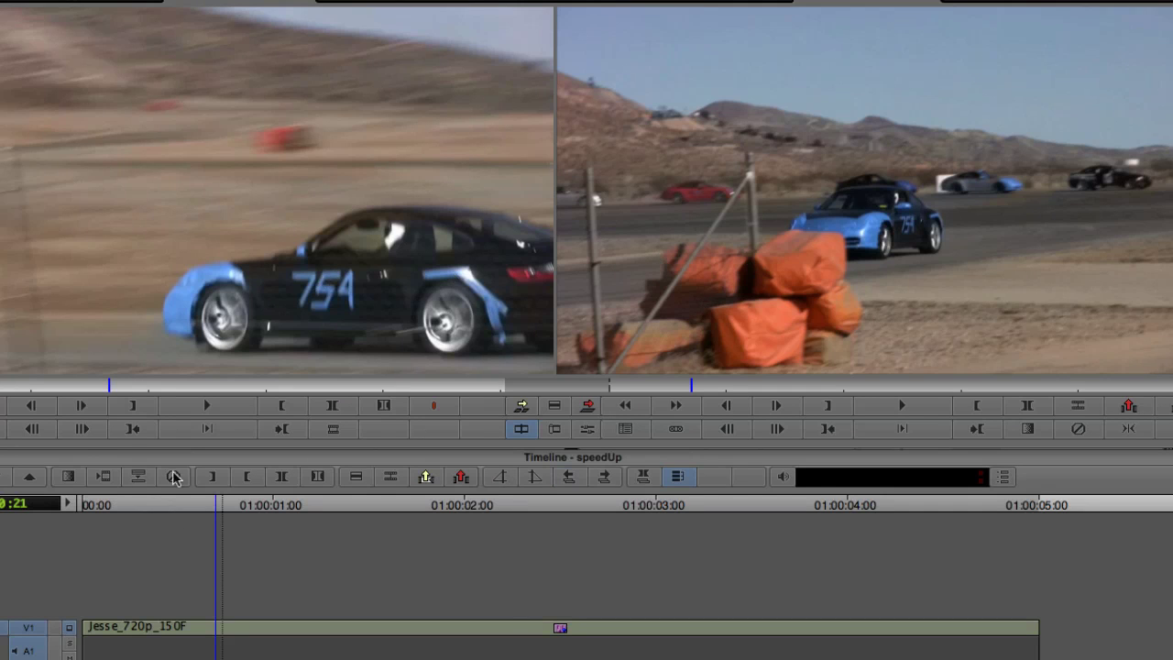
Mark an out point at 01:00:00:21 on the speedUp sequence, where the sped-up clip stops moving.
left_click(215, 478)
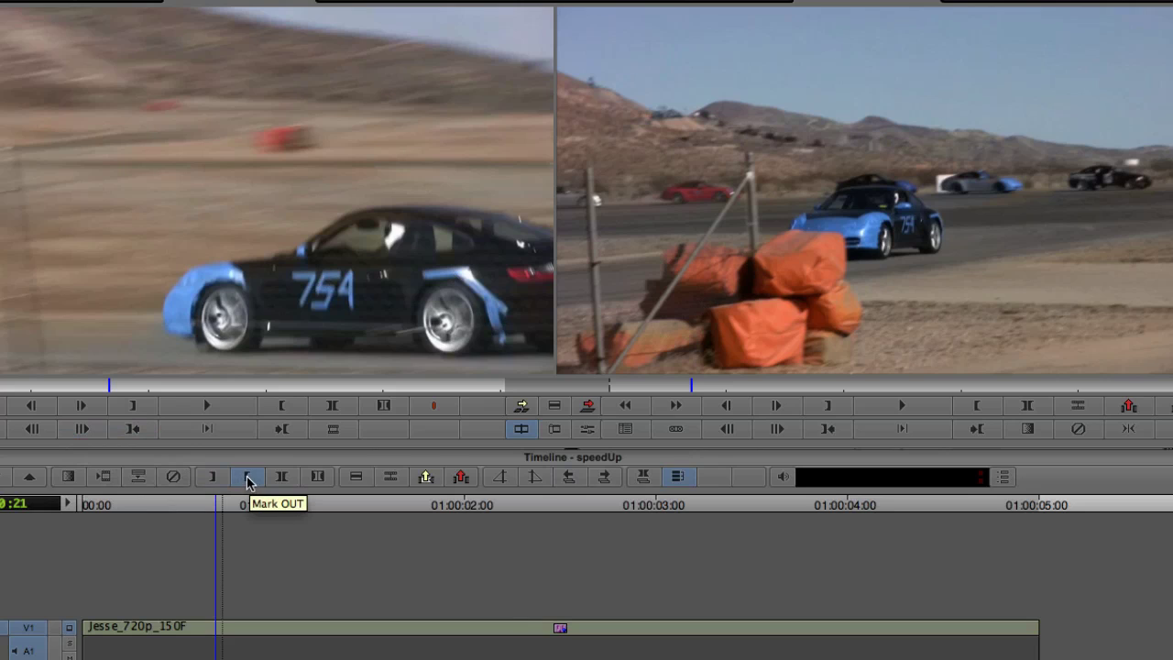
left_click(247, 478)
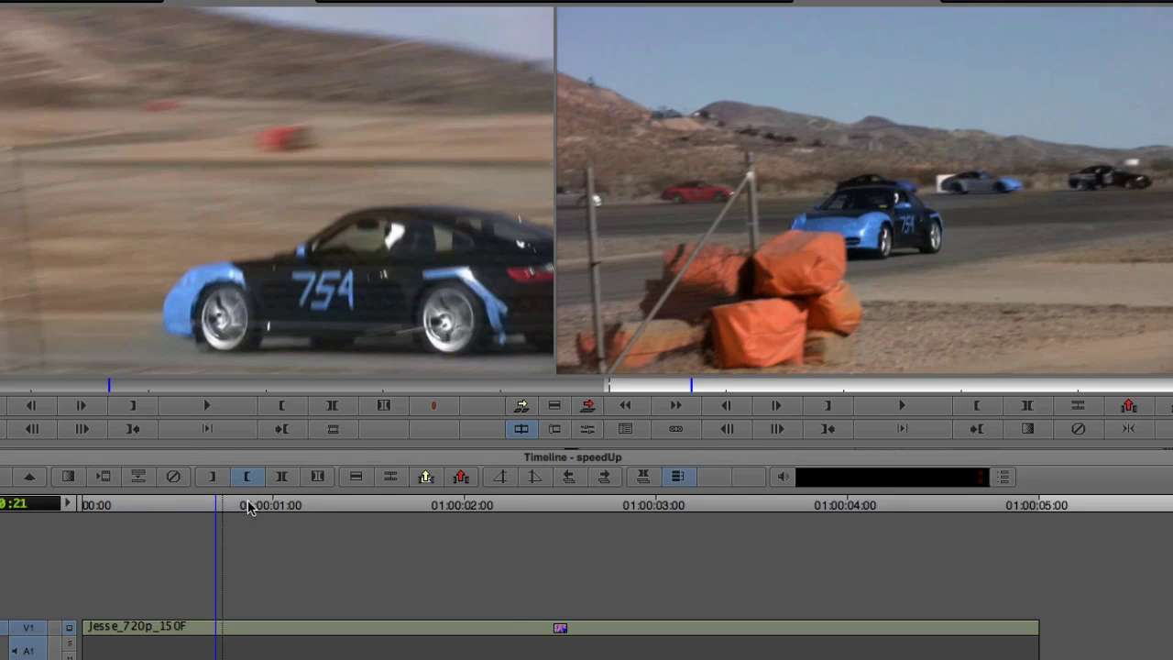